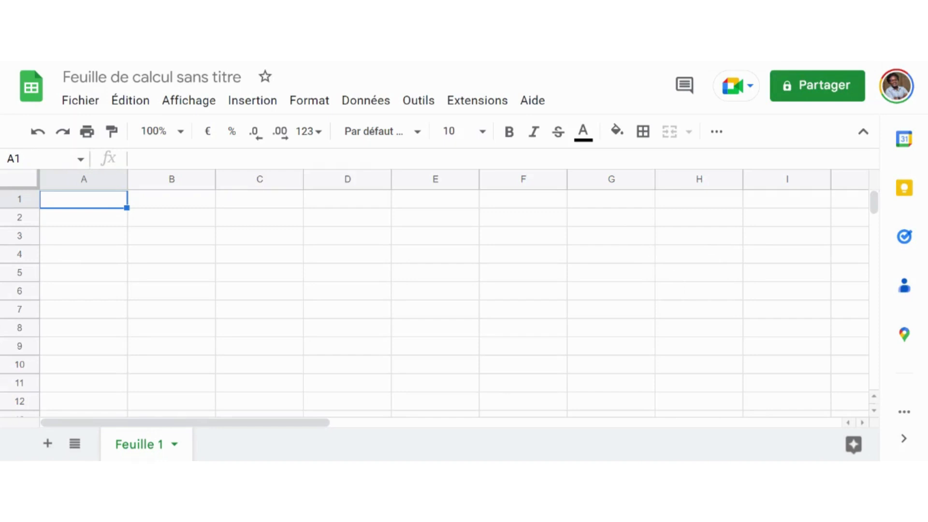
Step: Rename the untitled spreadsheet as "Apprendre Excel Facilement"
click(172, 77)
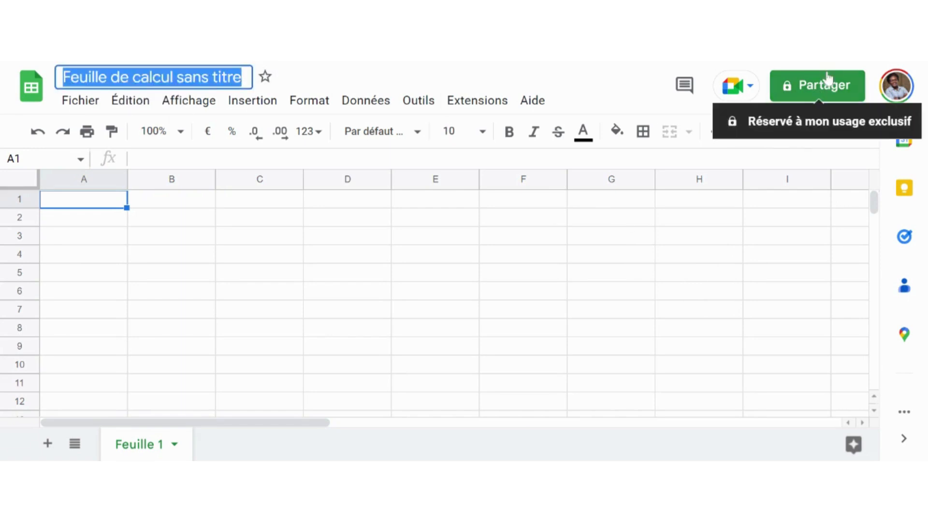
text(A)
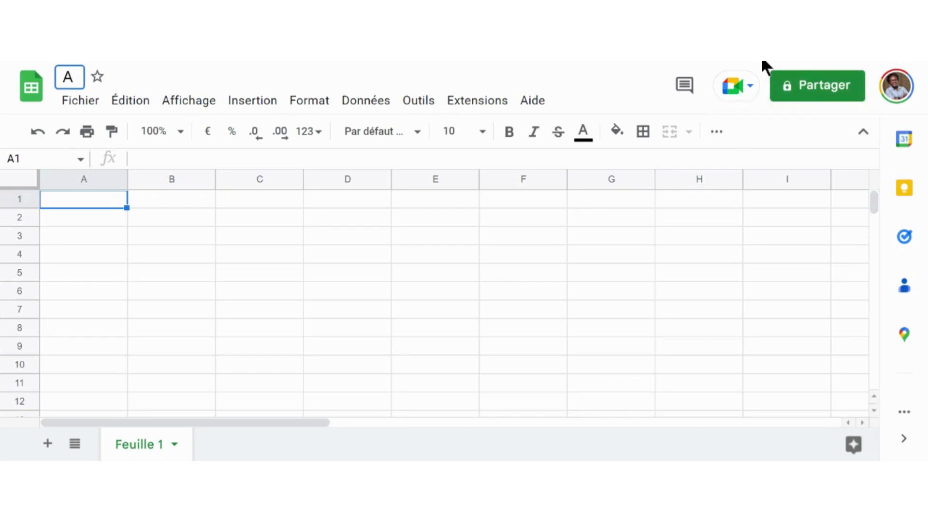
text(ppr)
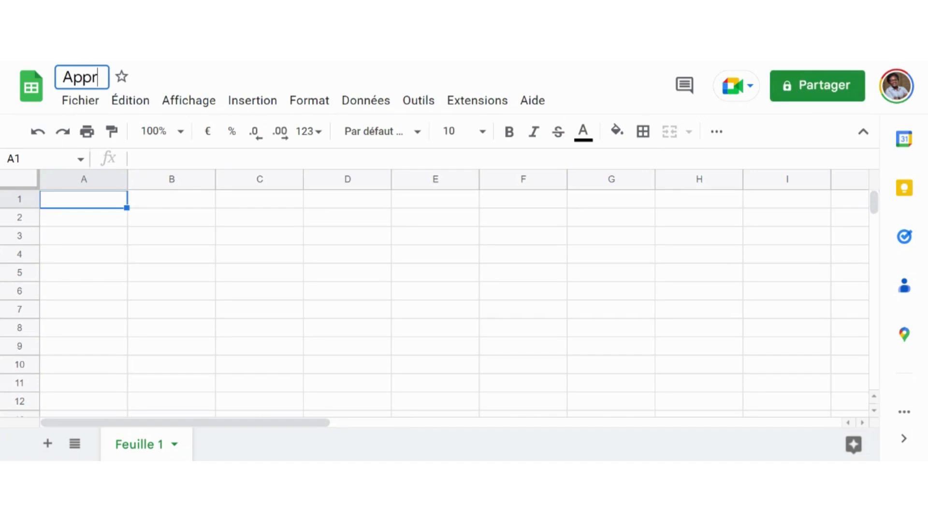
text(endre)
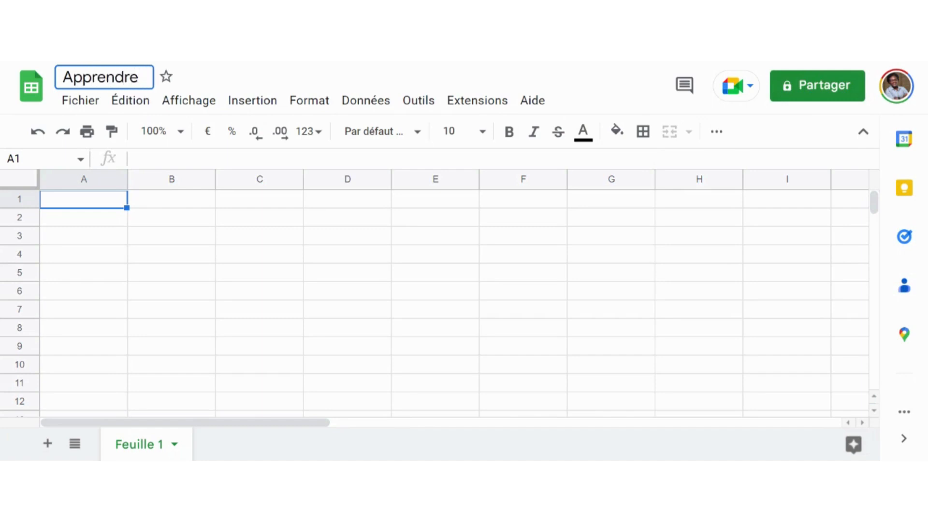
text( Ex)
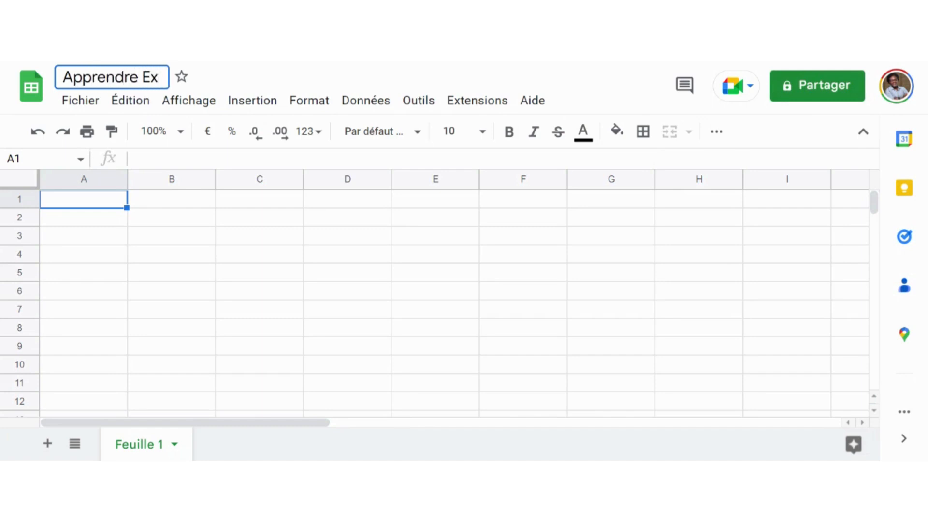
text(cel F)
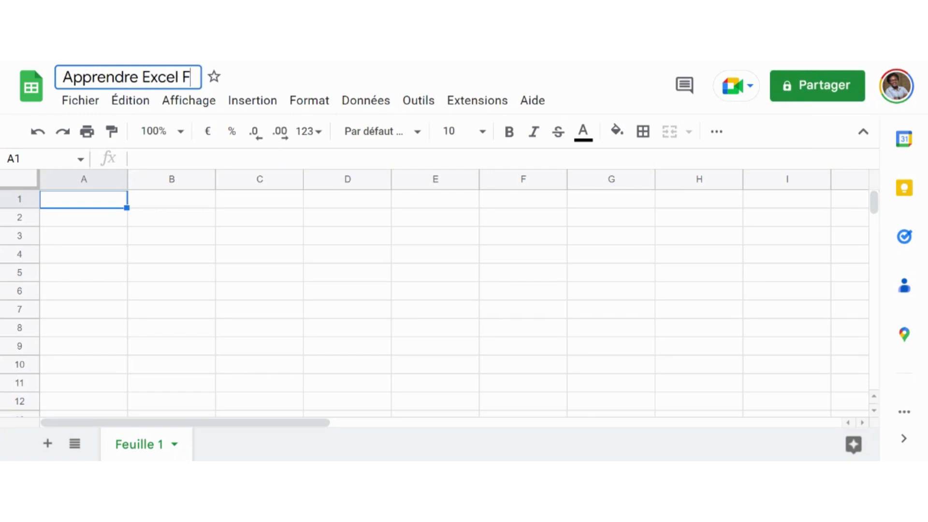
text(acilement)
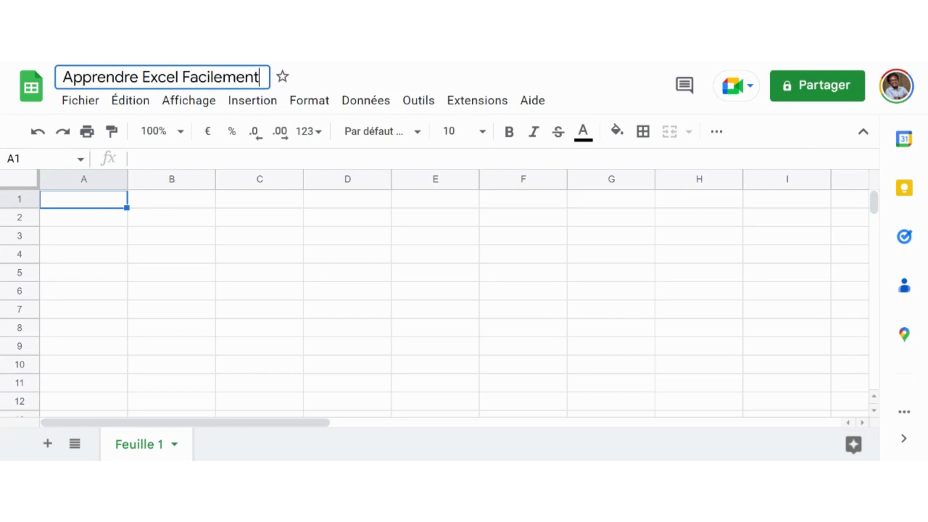
click(157, 274)
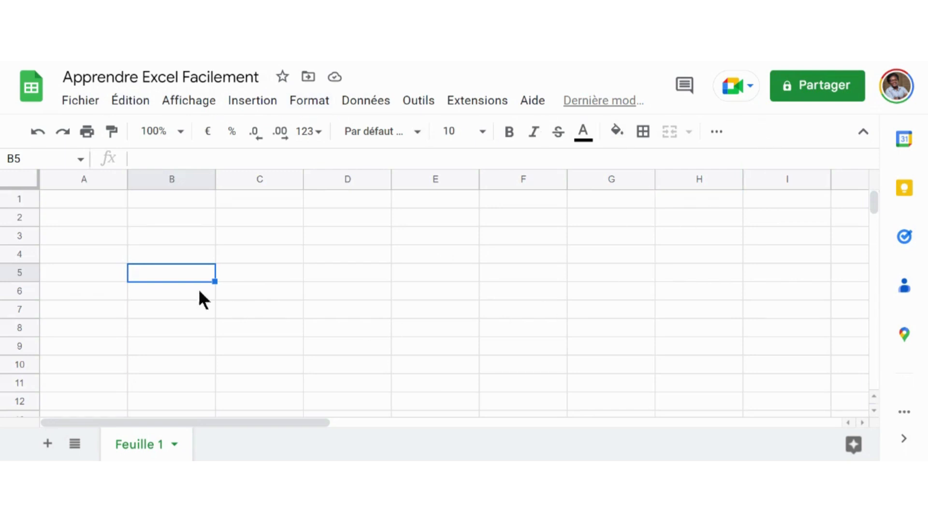
scroll(308, 314, down, 3)
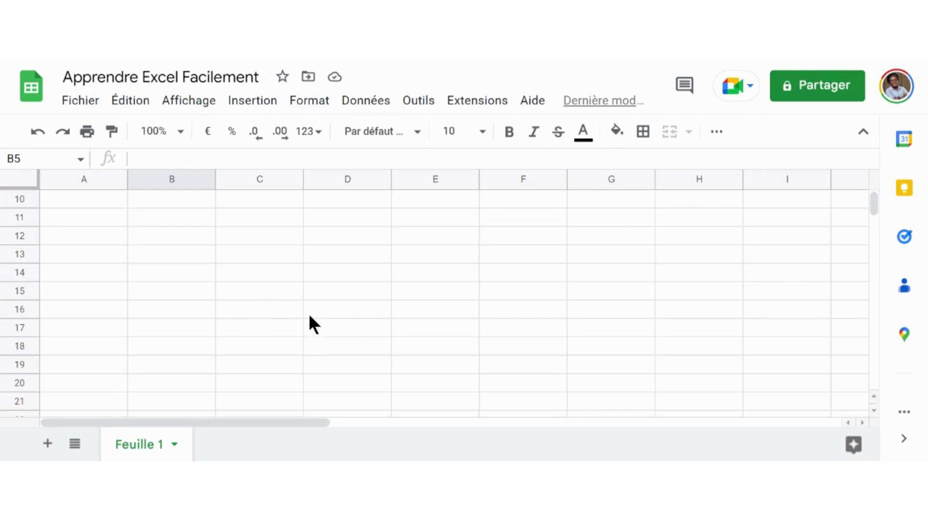
scroll(310, 317, up, 3)
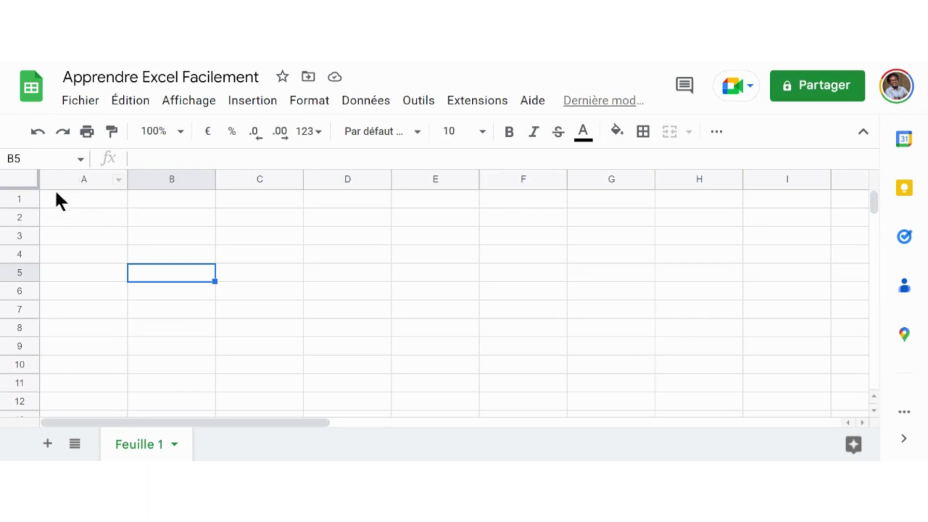
click(86, 203)
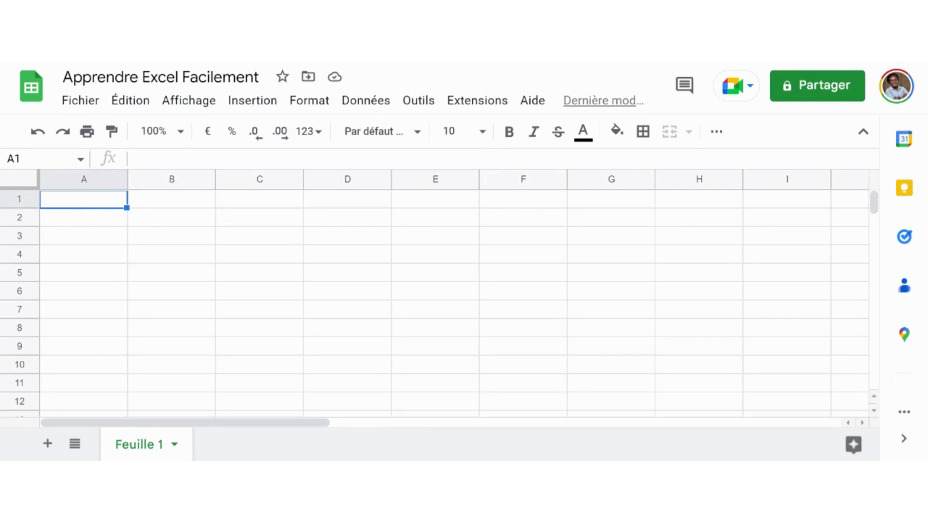
click(271, 261)
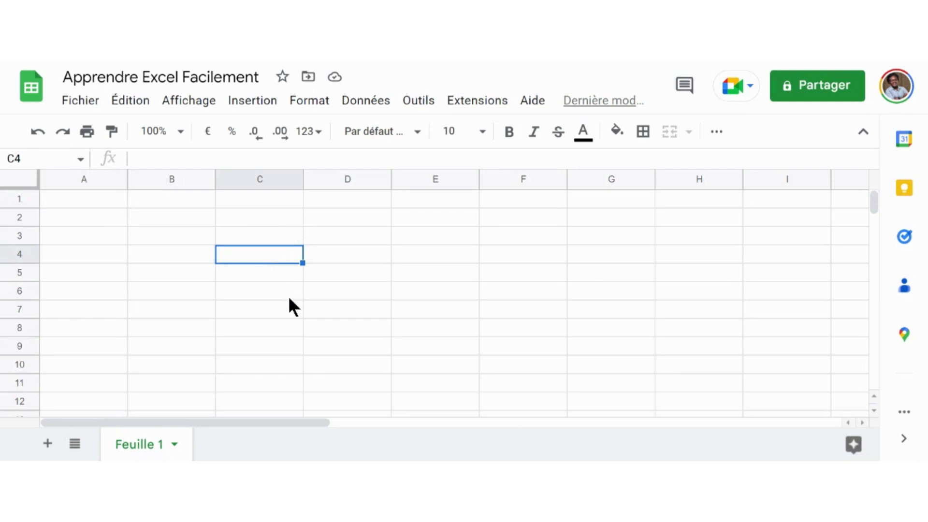
scroll(289, 299, down, 3)
scroll(289, 298, up, 3)
Step: Enter the numbers 1, 2 and 3 in cells B1, C1 and D1
click(175, 202)
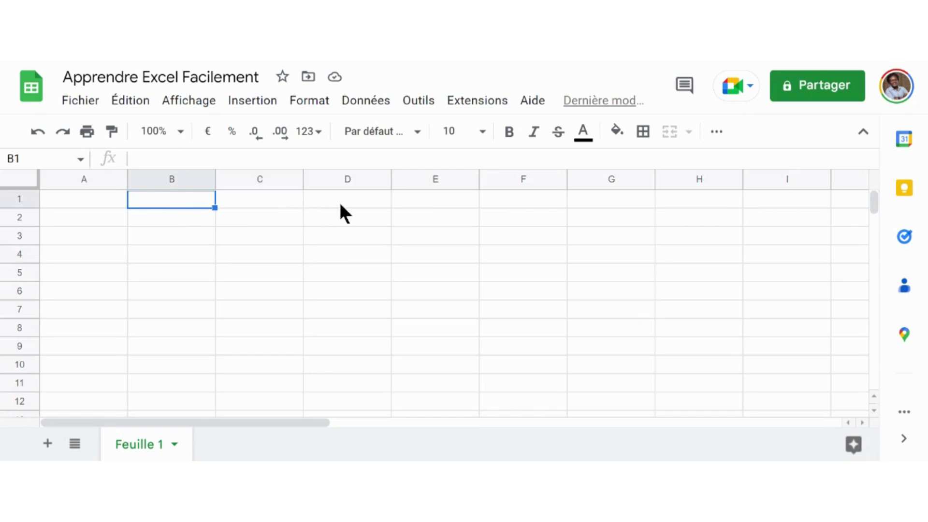
text(1)
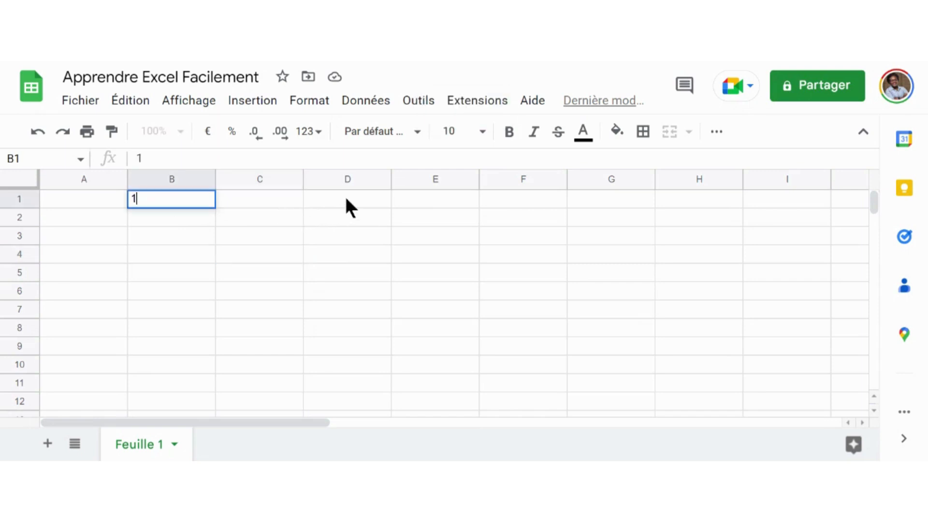
click(270, 195)
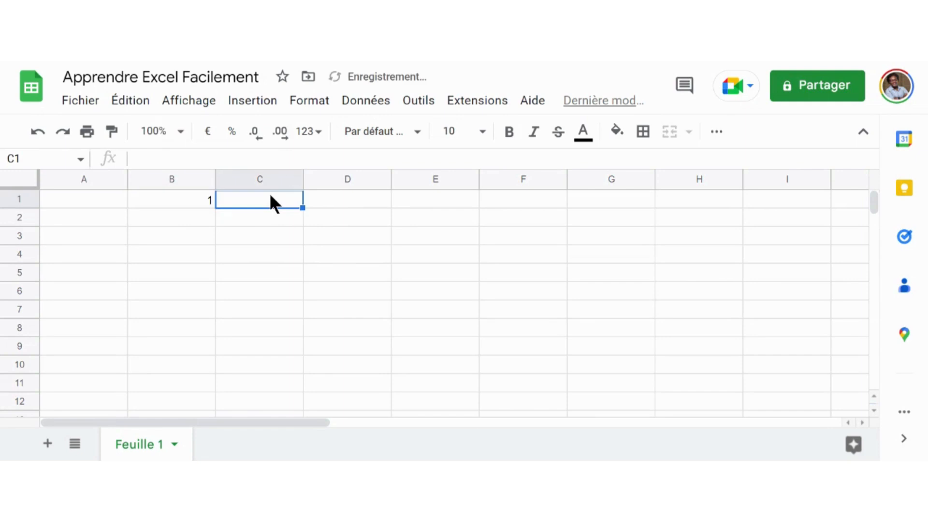
text(2)
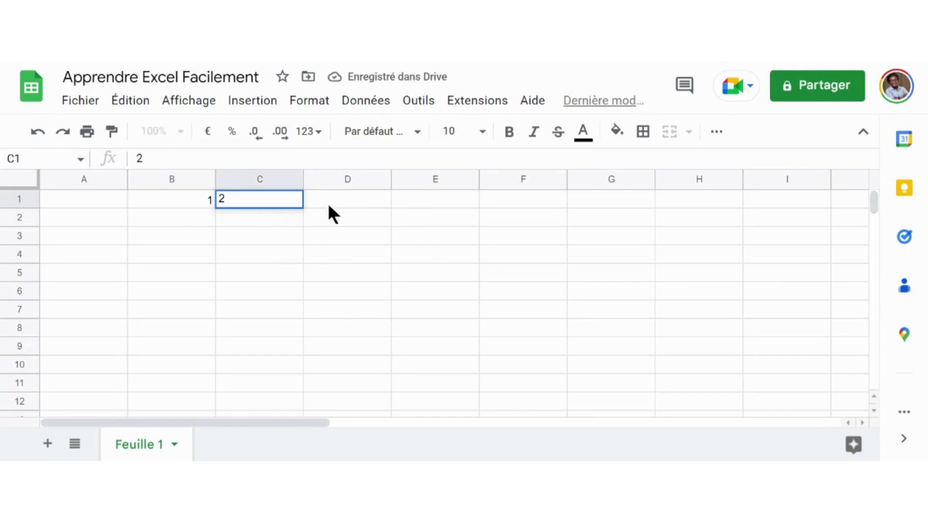
click(329, 205)
text(3)
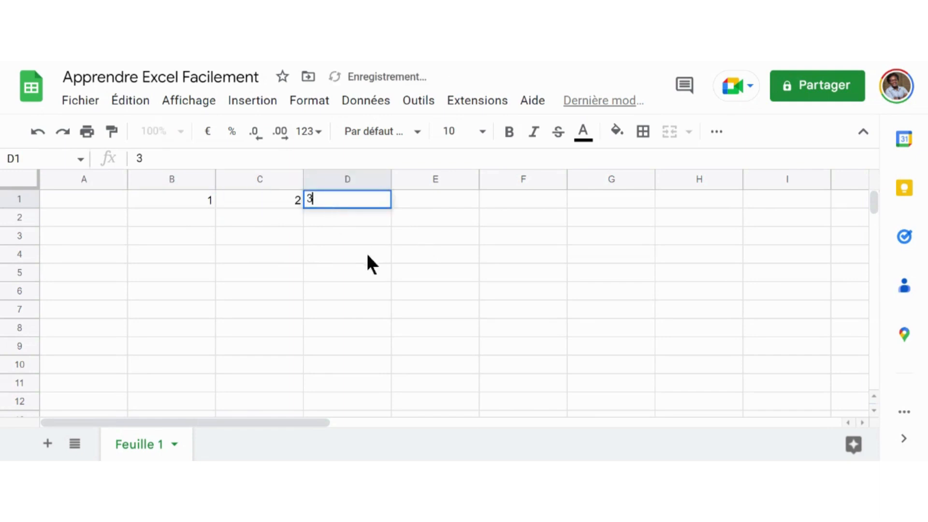
click(387, 272)
Step: Extend the 1, 2, 3 series from B1:D1 across row 1 as far as J1
click(189, 207)
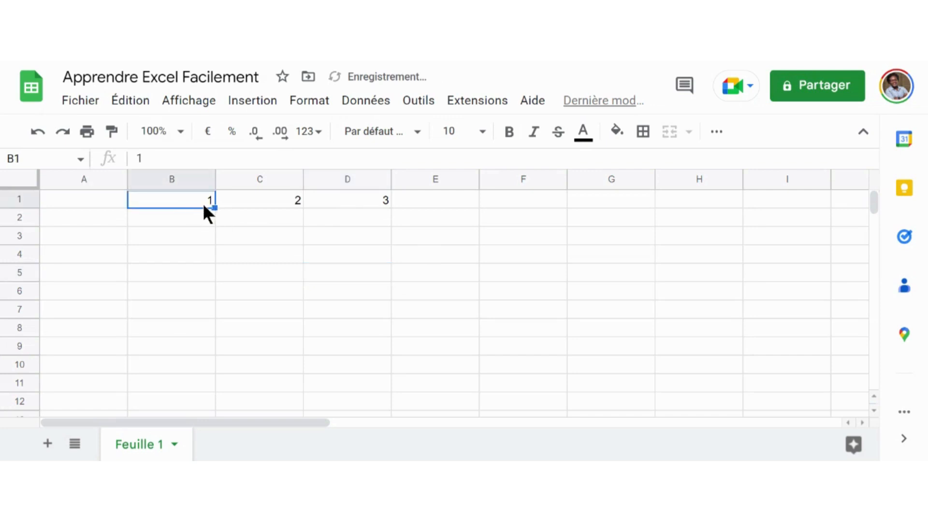
click(244, 236)
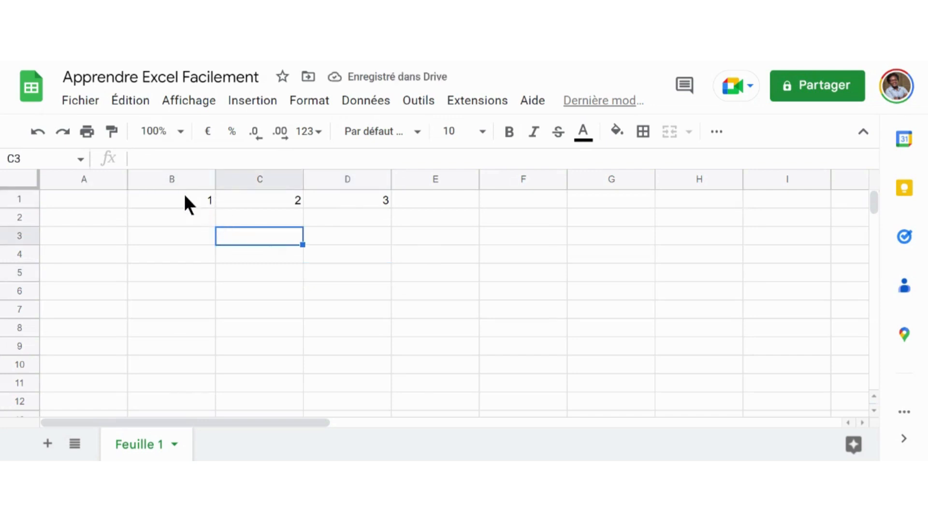
drag(184, 192, 852, 211)
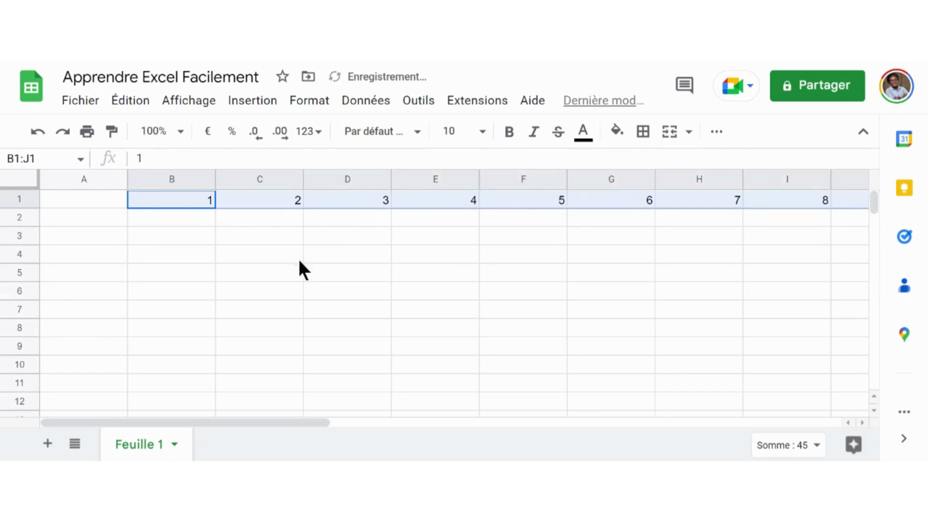
Step: Narrow columns A and B to about half their width, and copy column B's format onto columns C to K
drag(215, 178, 85, 179)
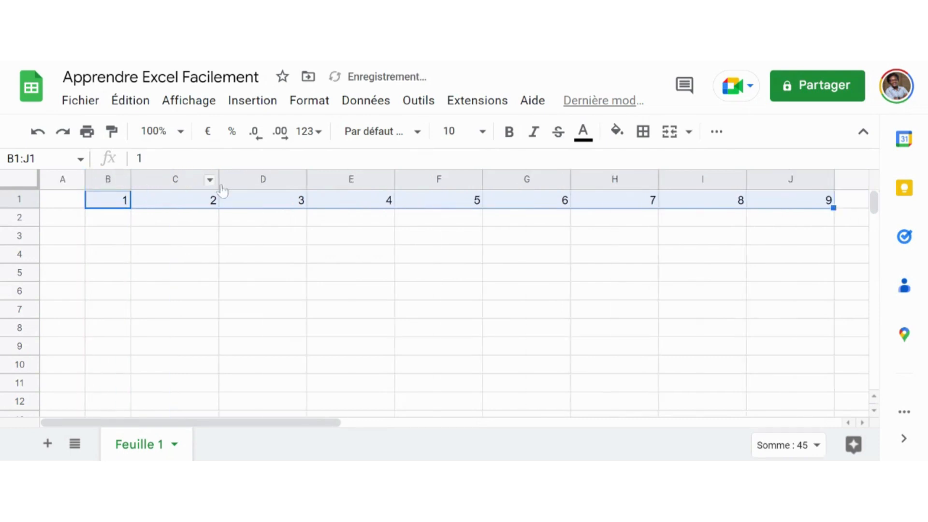
click(106, 174)
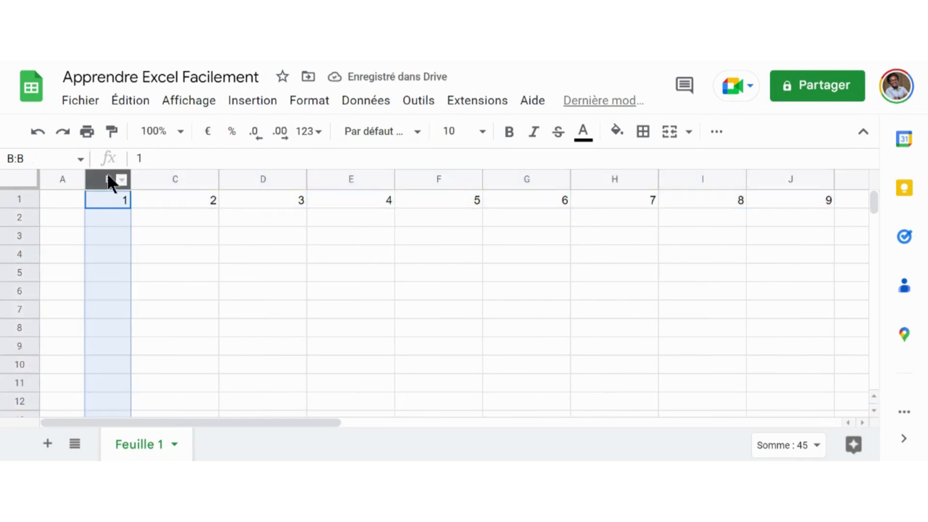
click(112, 131)
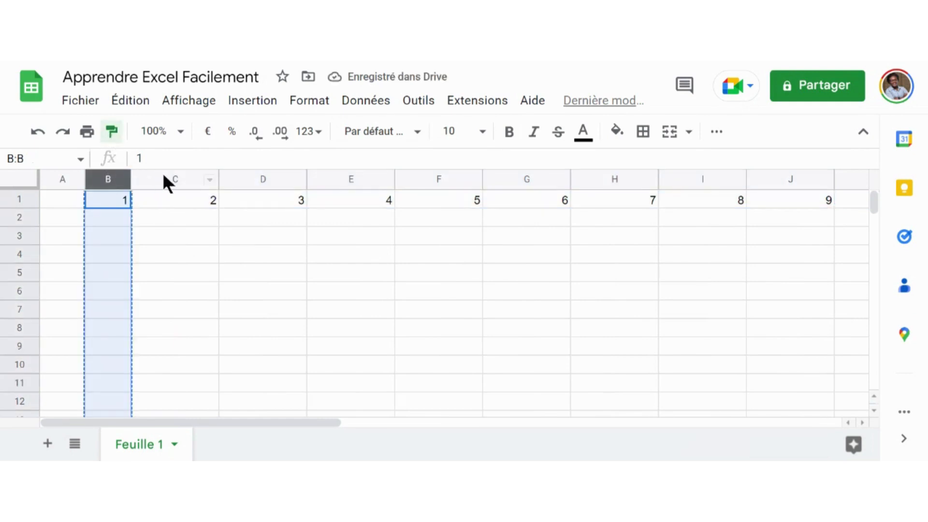
mouse_move(169, 175)
mouse_down()
mouse_move(579, 224)
mouse_move(845, 217)
mouse_move(832, 235)
mouse_up()
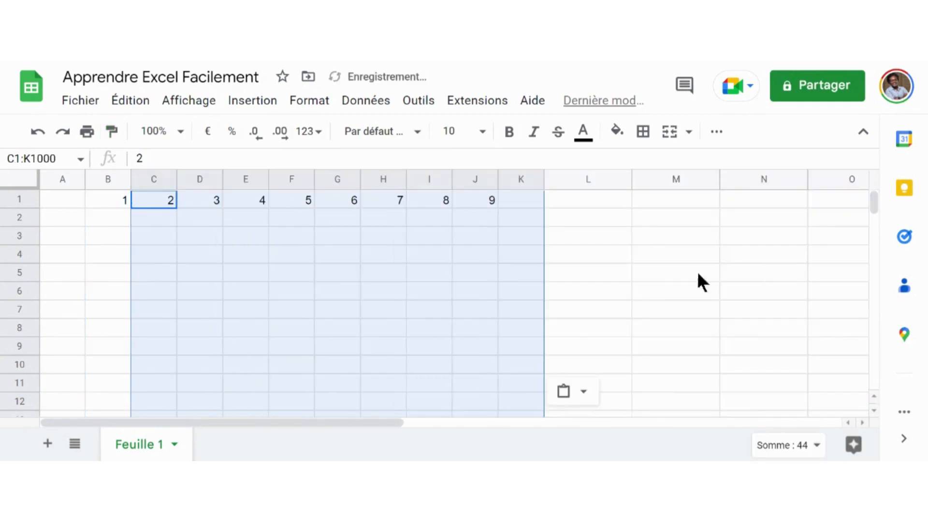
Step: Enter 10 in cell K1, and 1, 2 and 3 down cells A2 to A4
click(520, 199)
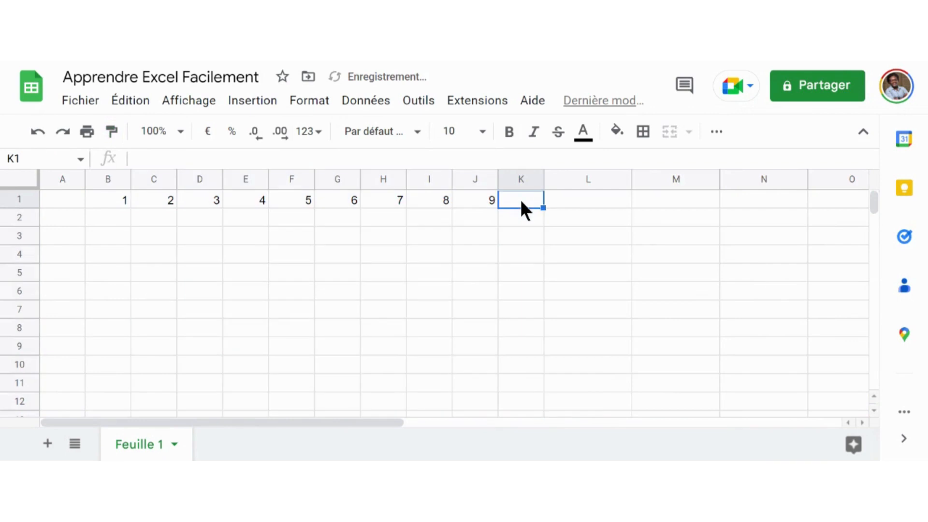
text(10)
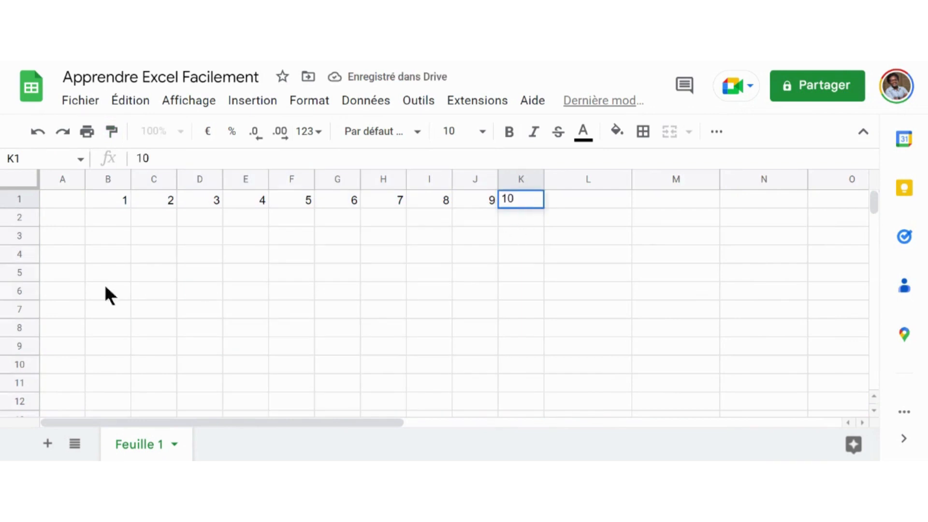
click(76, 223)
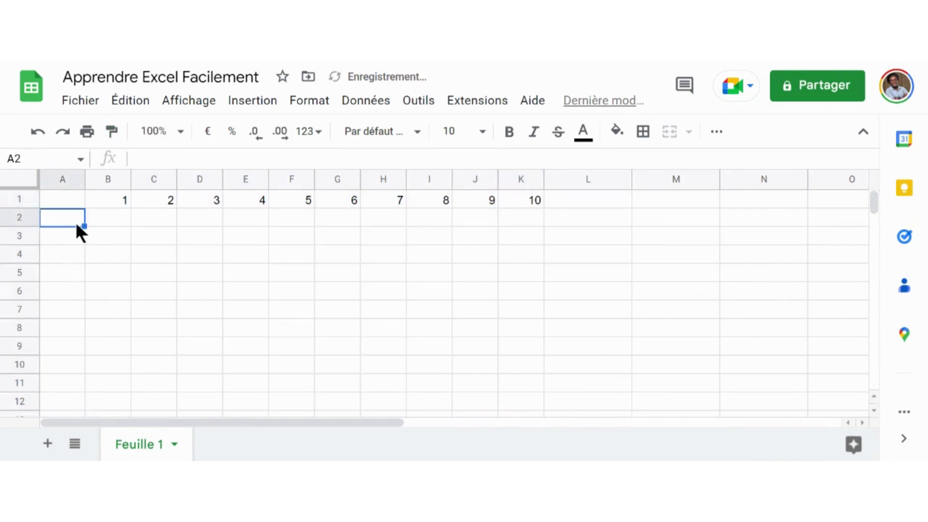
text(1)
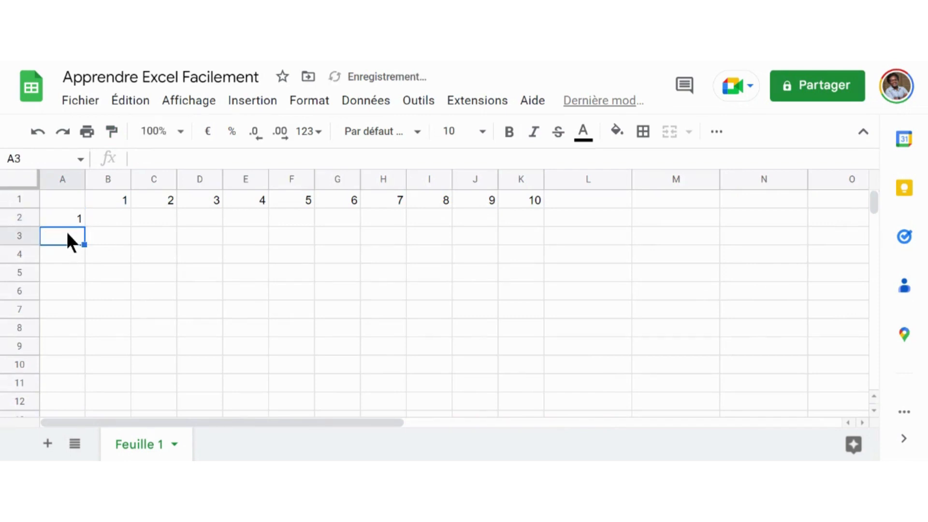
text(2)
click(59, 260)
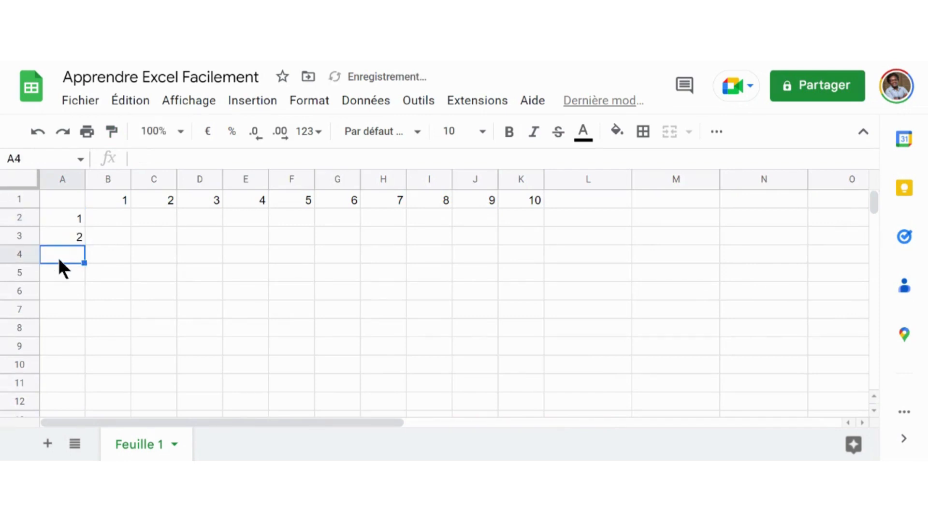
text(3)
click(117, 279)
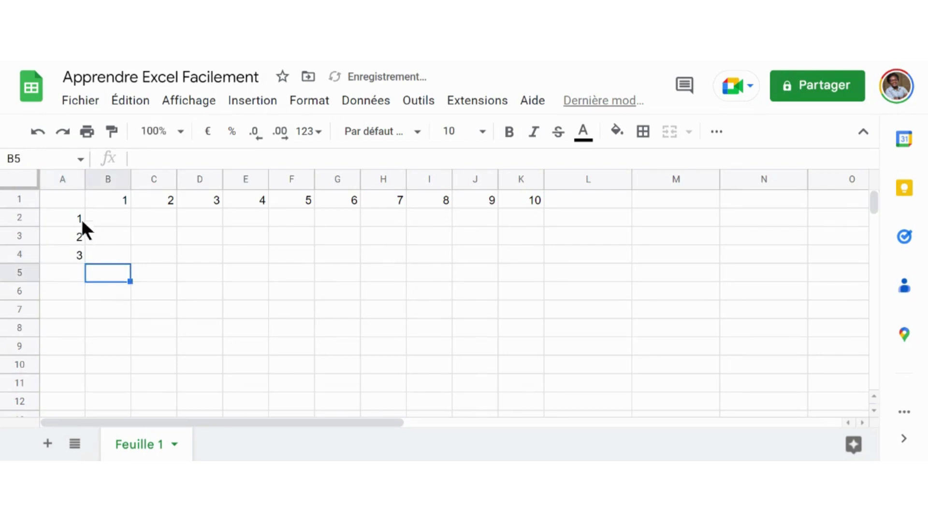
Step: Extend the 1, 2, 3 series in column A down to 10 in cell A11
drag(81, 219, 76, 382)
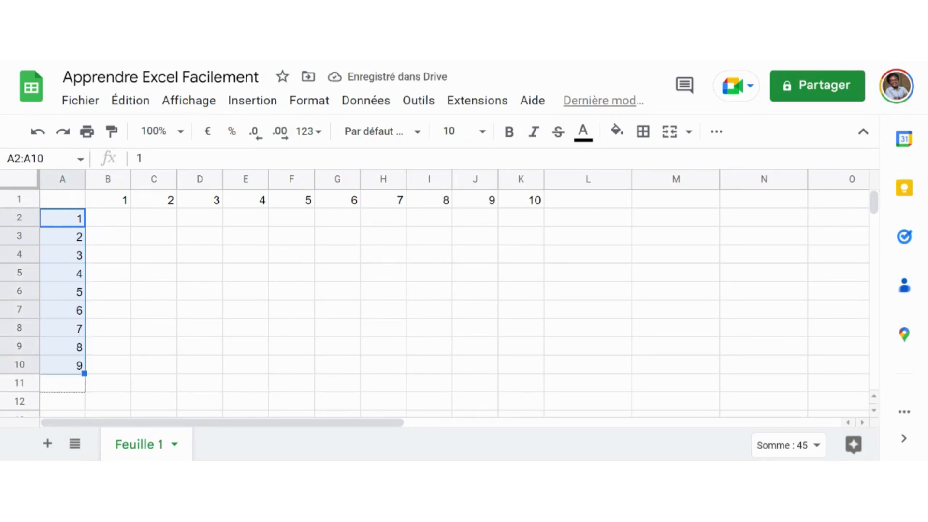
drag(84, 373, 80, 386)
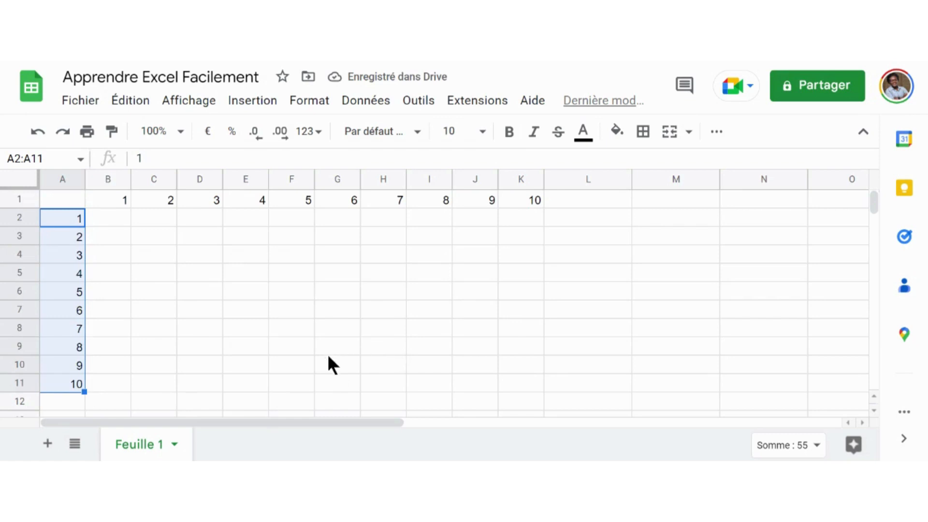
click(321, 368)
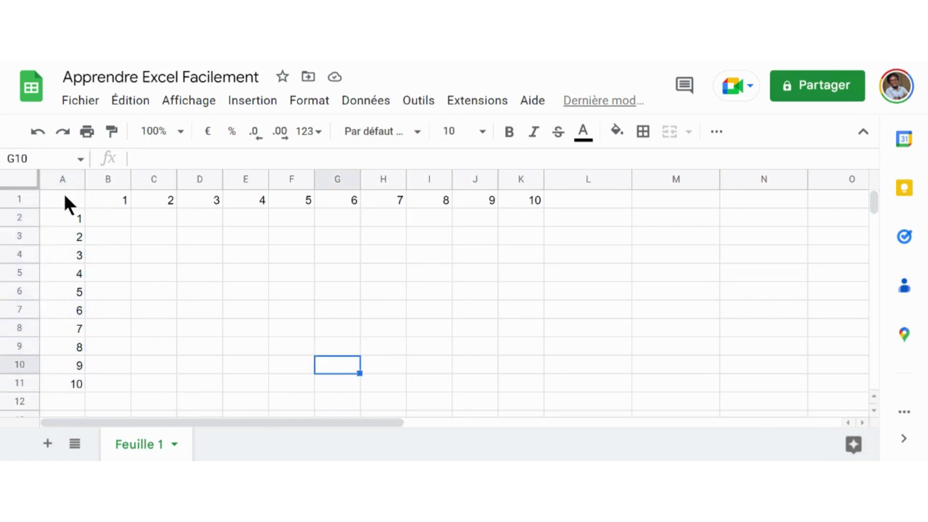
Step: Apply borders on all sides of every cell in the range A1:K11
mouse_move(65, 196)
mouse_down()
mouse_move(326, 291)
mouse_move(428, 333)
mouse_move(486, 382)
mouse_move(524, 391)
mouse_up()
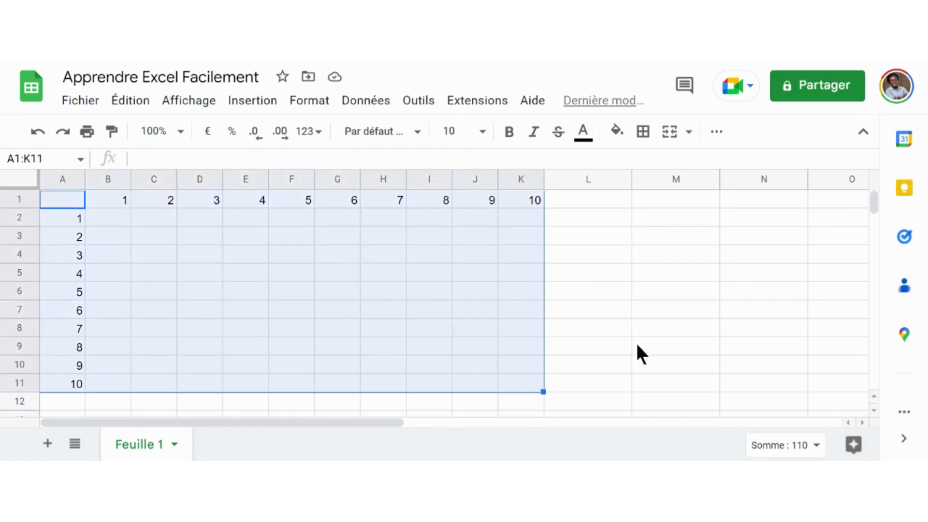
click(643, 132)
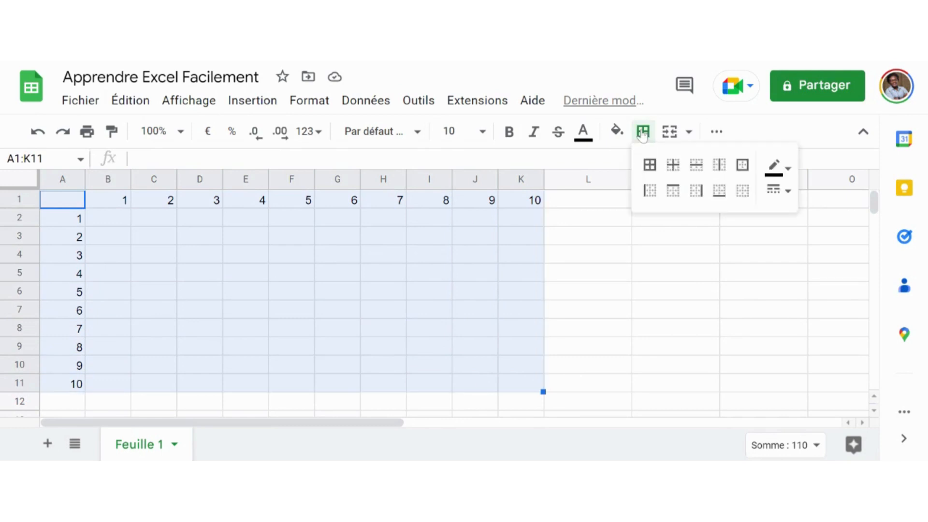
click(649, 165)
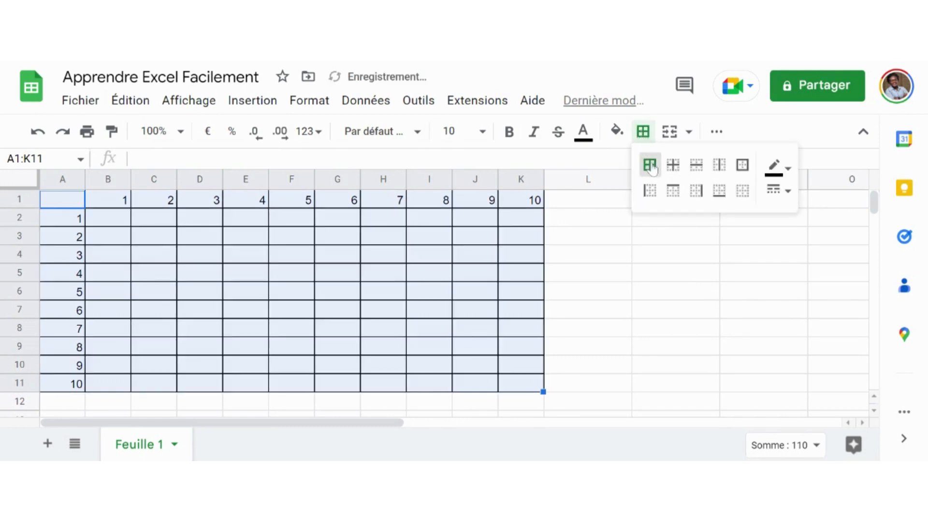
click(604, 332)
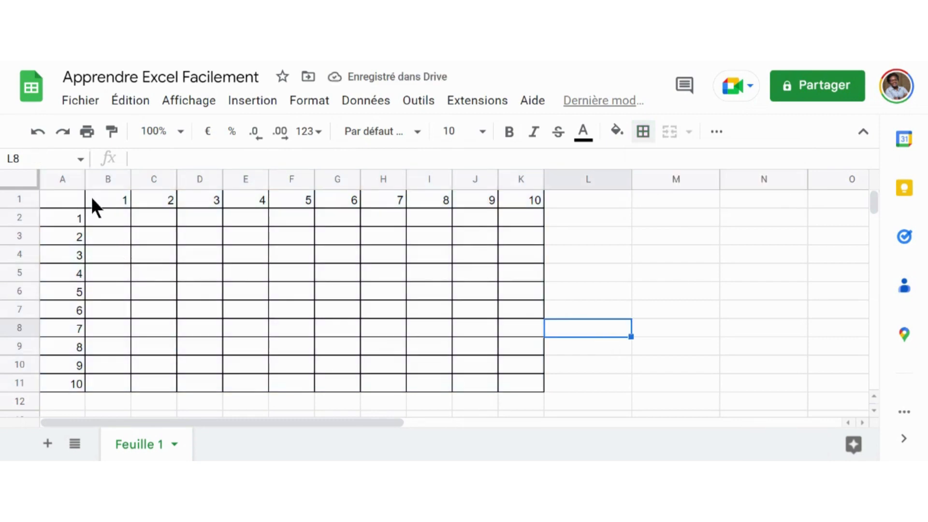
Step: Fill the header cells B1:K1 and A2:A11 with the same light cornflower blue
drag(92, 200, 535, 200)
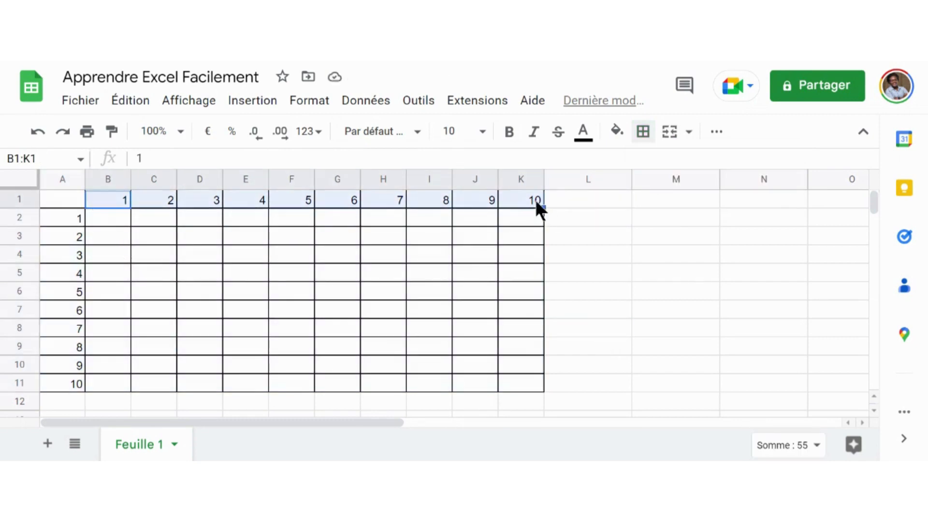
click(617, 131)
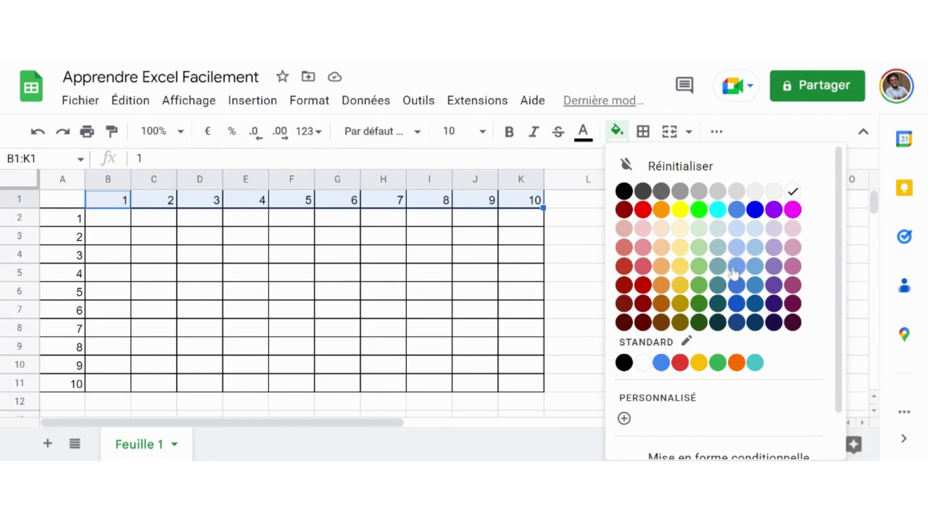
click(736, 283)
drag(53, 216, 69, 391)
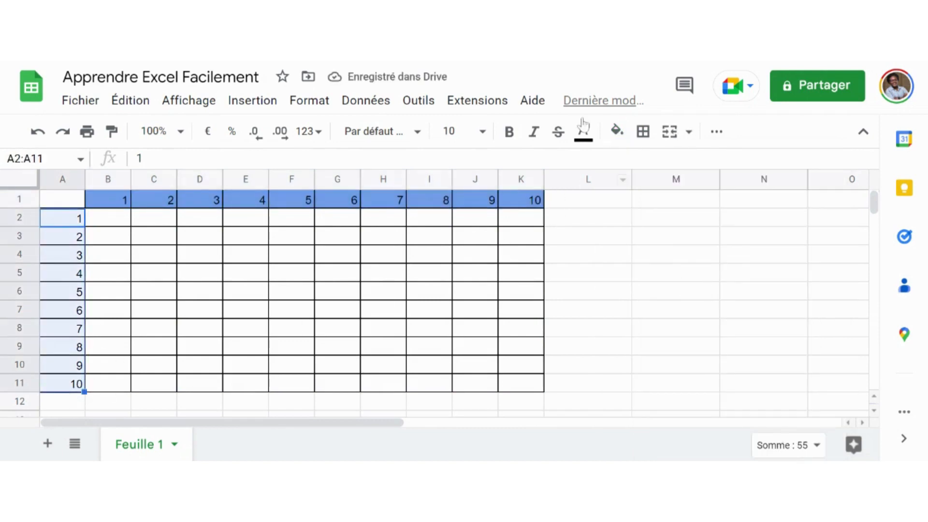
click(617, 132)
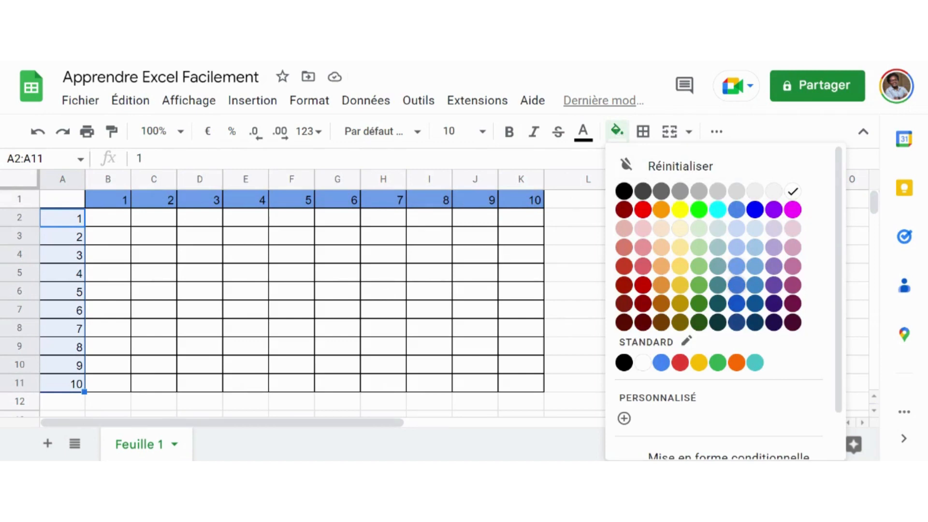
click(737, 271)
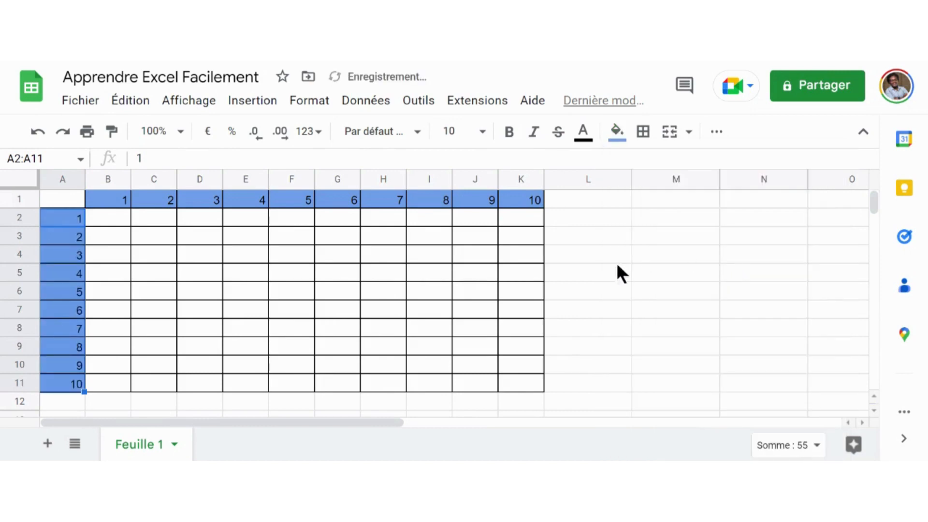
Step: Center the contents of column A horizontally
click(59, 175)
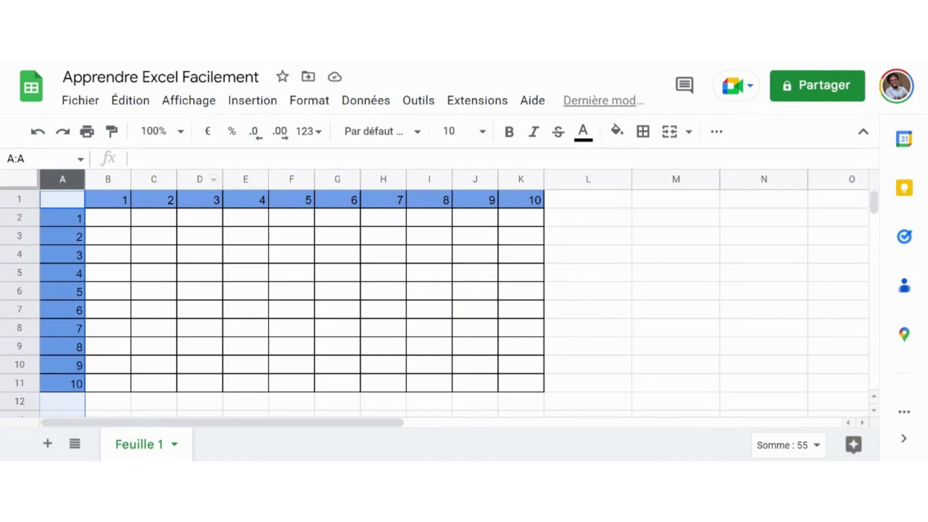
click(709, 138)
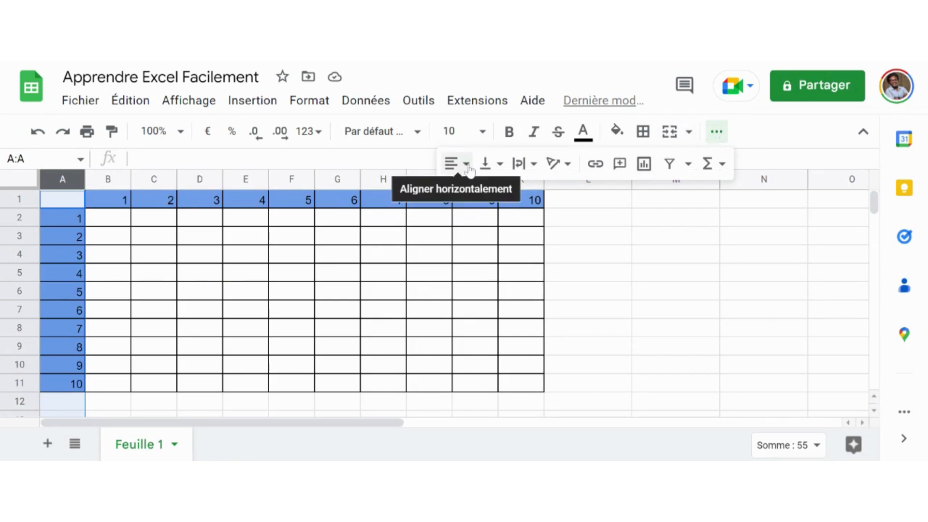
click(468, 167)
click(473, 198)
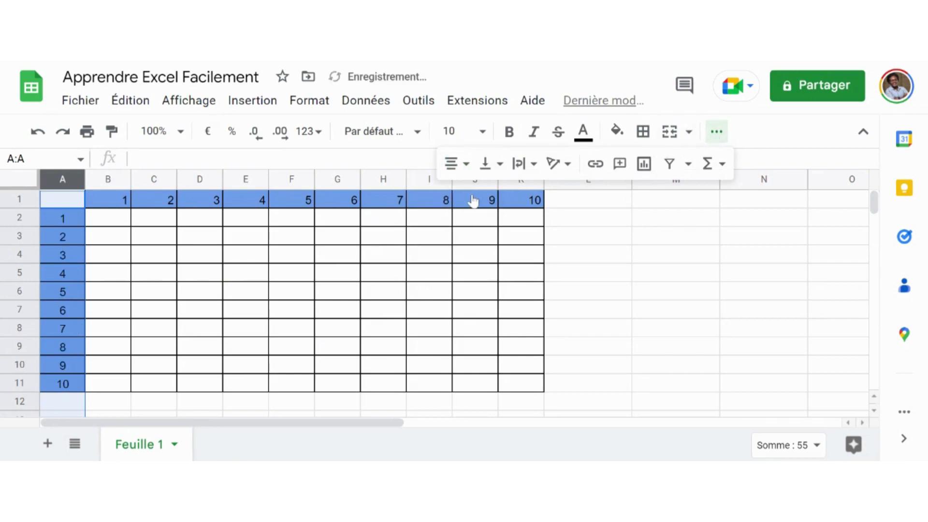
click(605, 298)
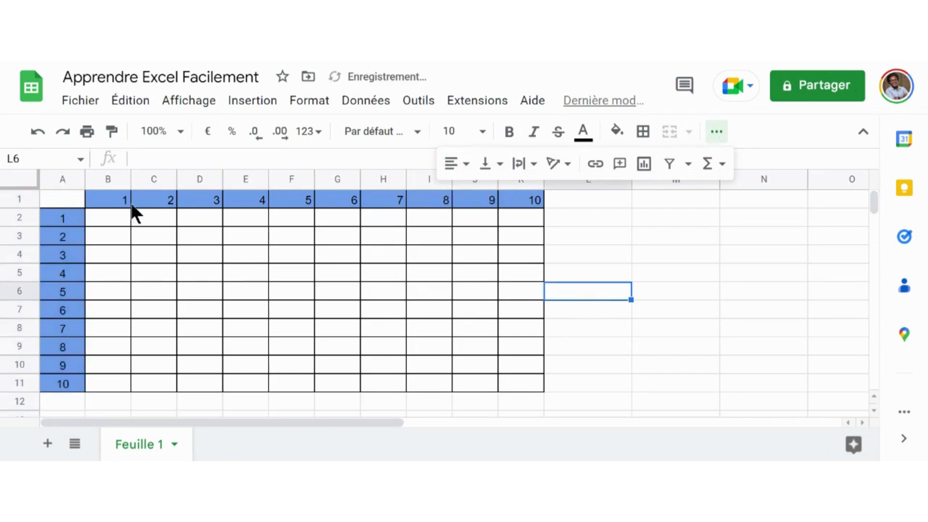
Step: Center the contents of columns B to K horizontally
drag(106, 176, 526, 209)
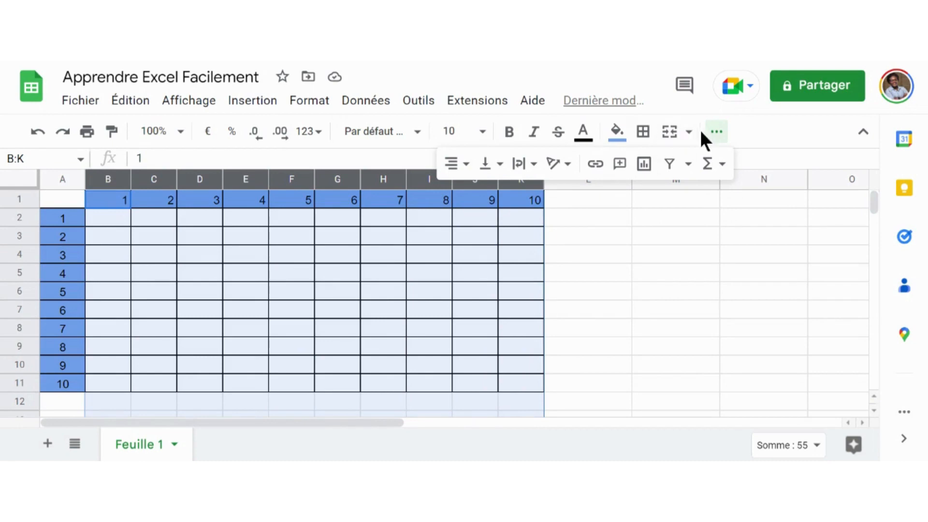
click(714, 132)
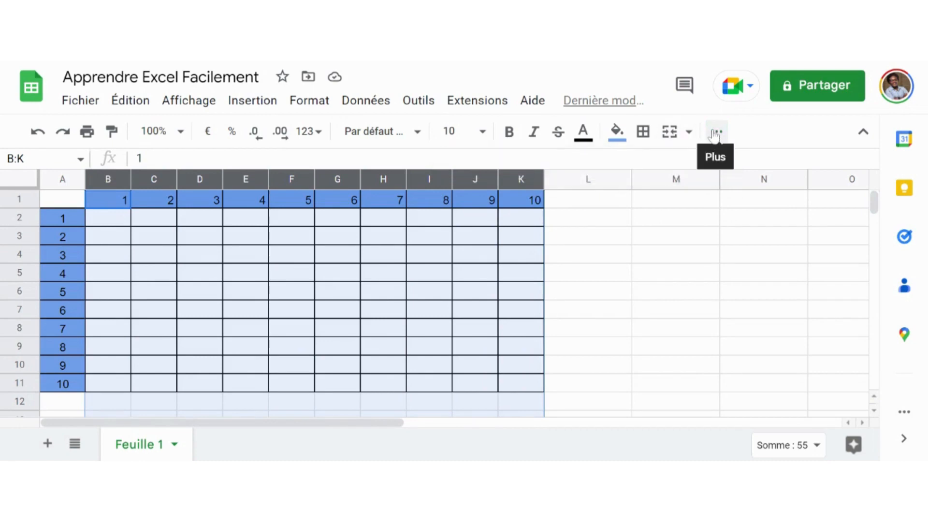
click(714, 133)
click(462, 166)
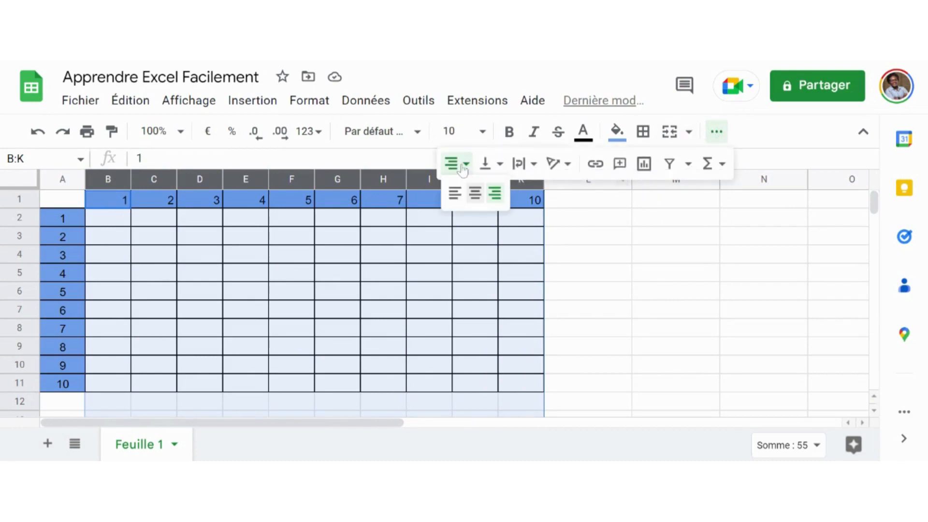
click(475, 193)
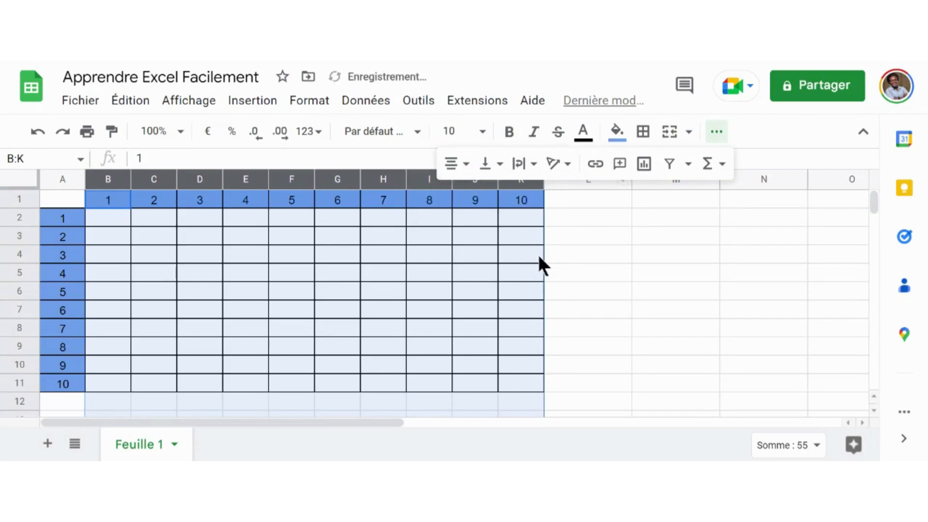
click(586, 280)
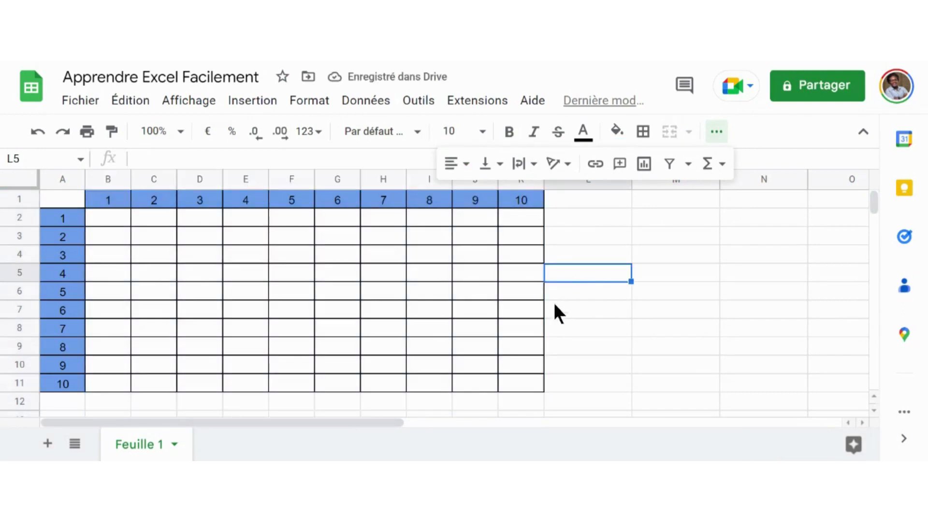
click(716, 131)
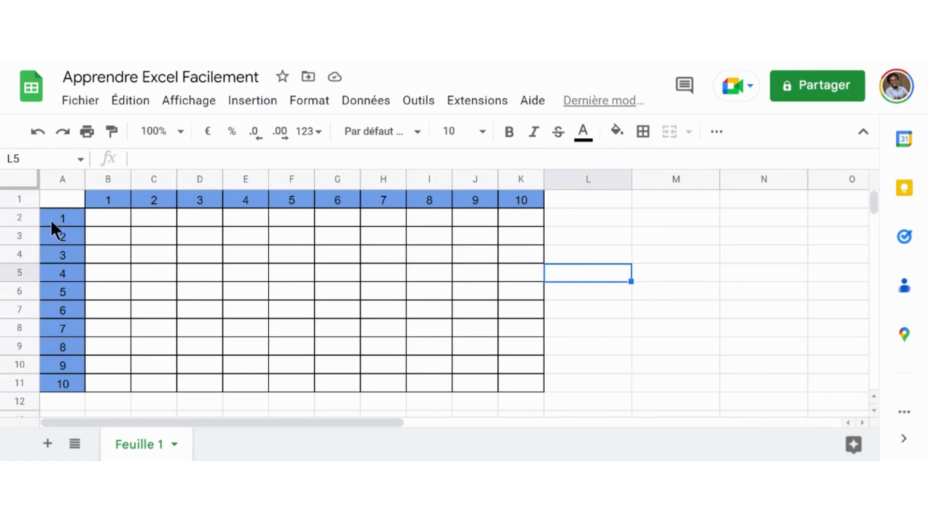
Step: Add two more column headers: 11 in cell L1 and 12 in cell M1
click(580, 200)
text(11)
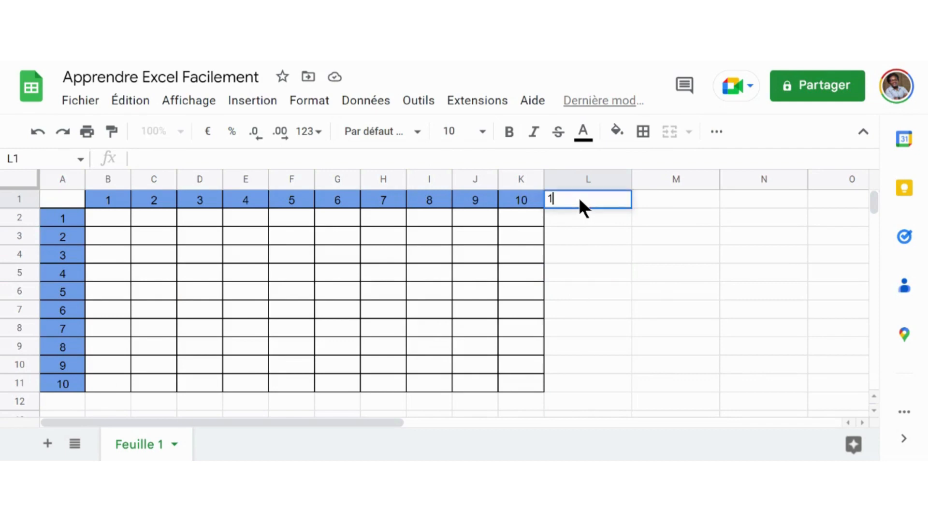
click(681, 201)
text(12)
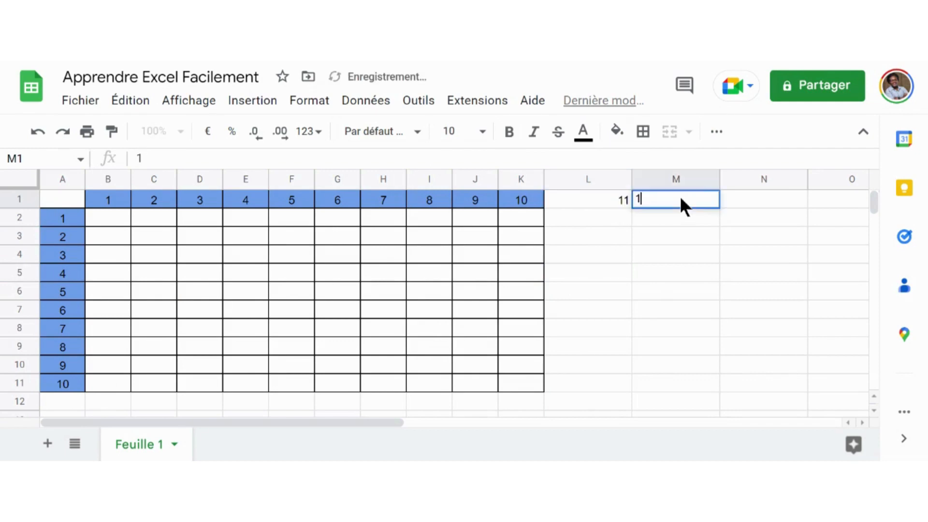
click(667, 260)
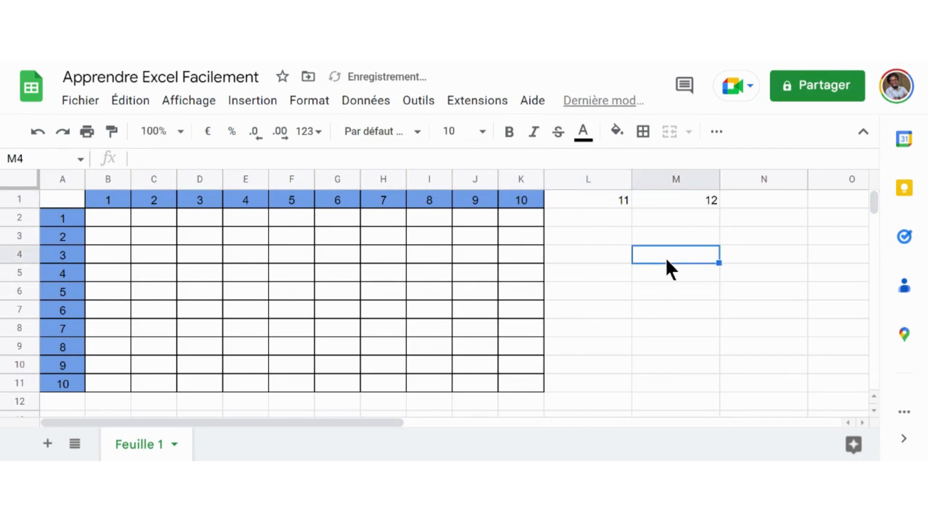
Step: Copy column K's formatting onto columns L and M
click(513, 178)
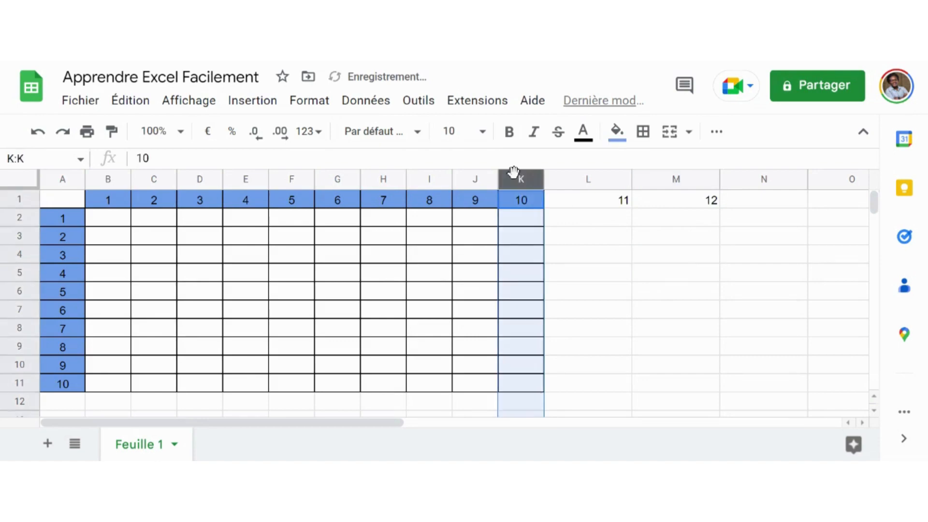
click(109, 131)
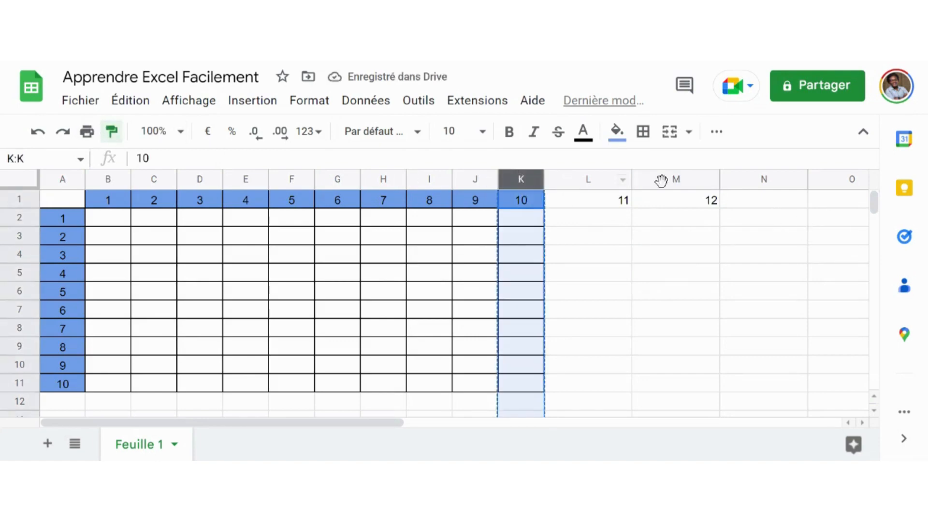
drag(604, 179, 669, 186)
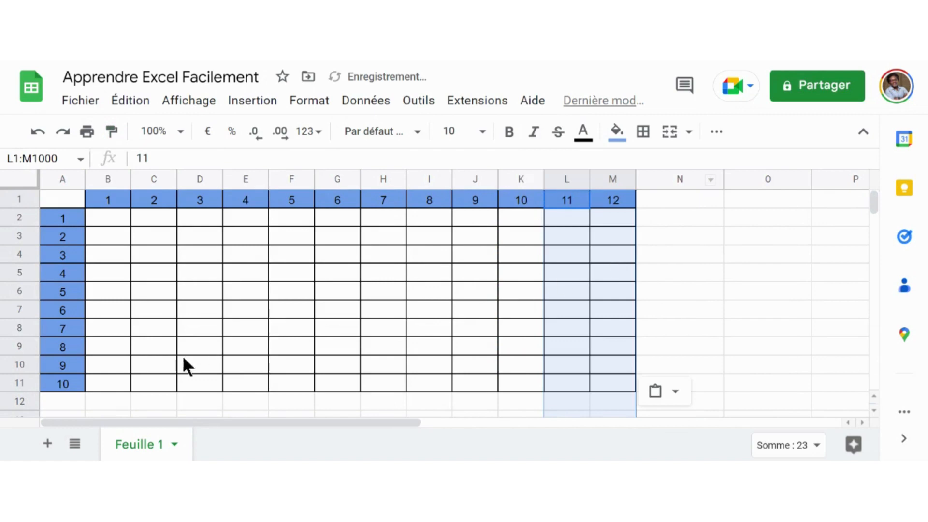
Step: Add two more row headers: 11 in cell A12 and 12 in cell A13
click(47, 400)
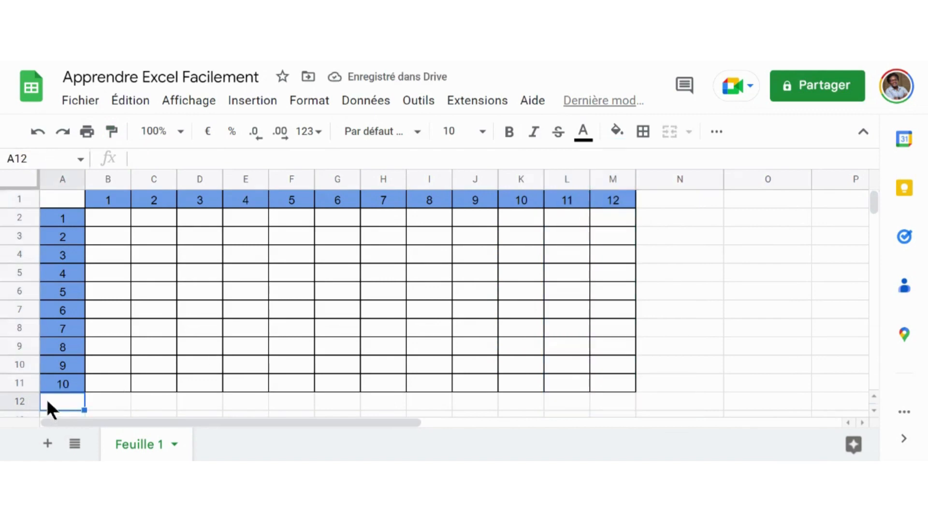
text(11)
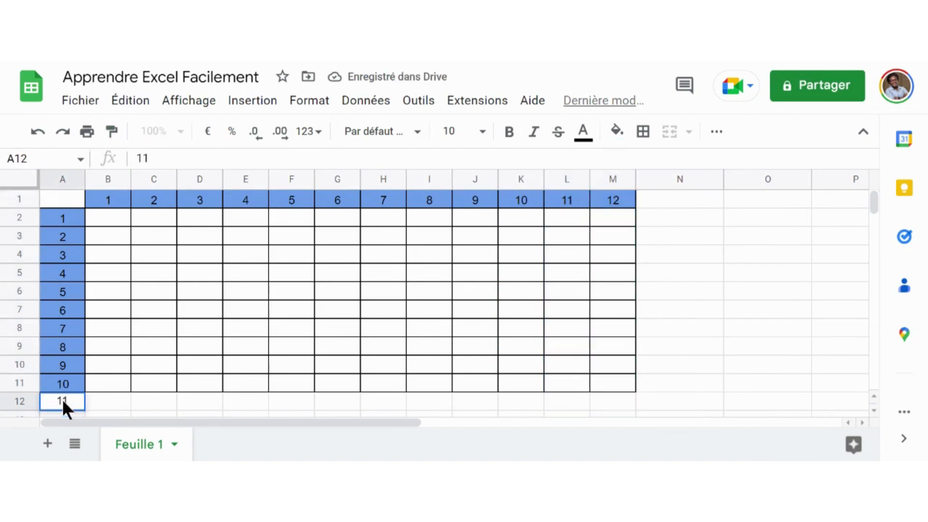
scroll(80, 399, down, 2)
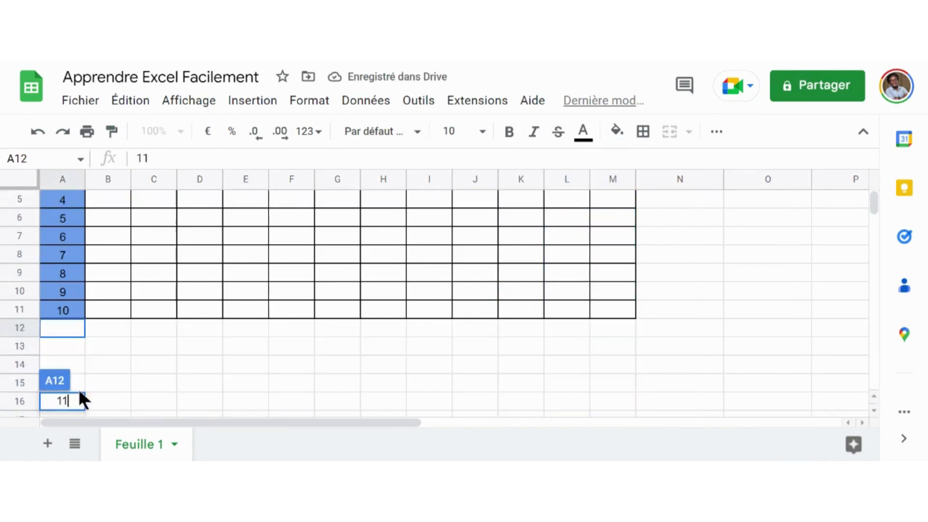
click(68, 351)
text(12)
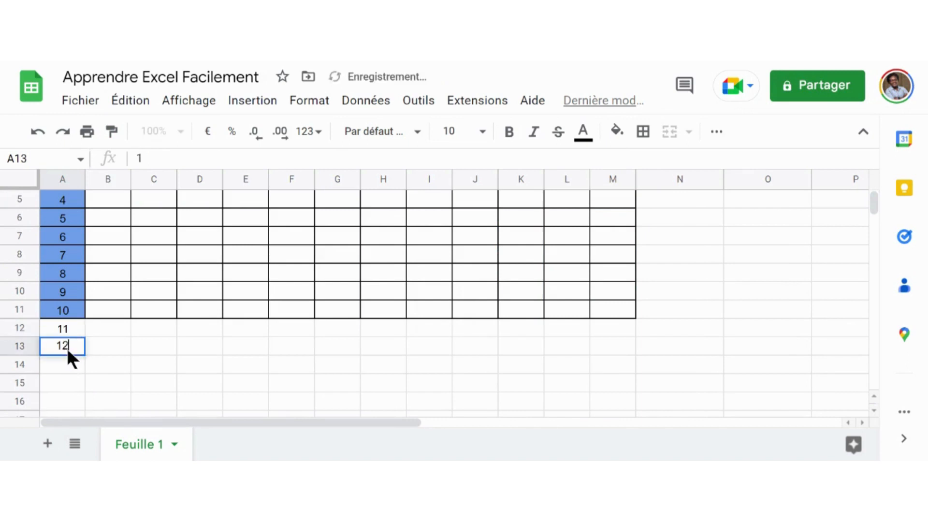
click(174, 370)
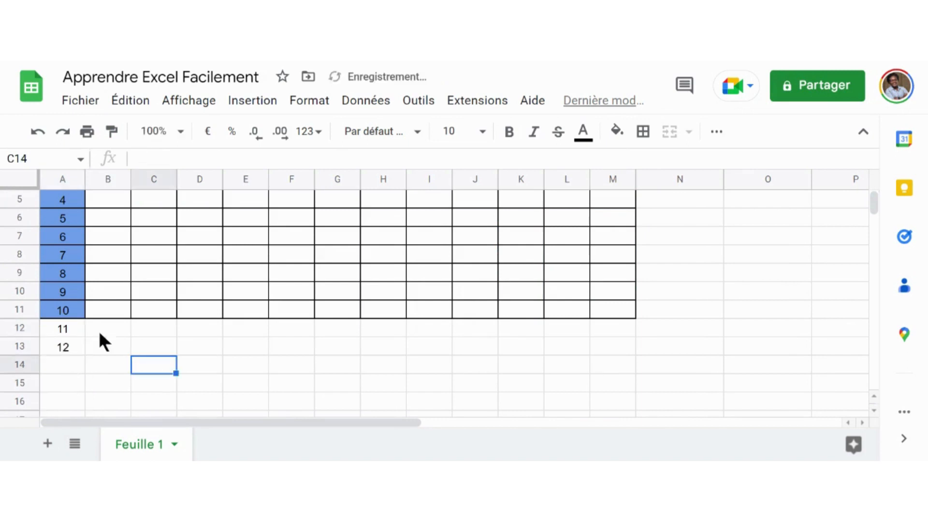
click(75, 308)
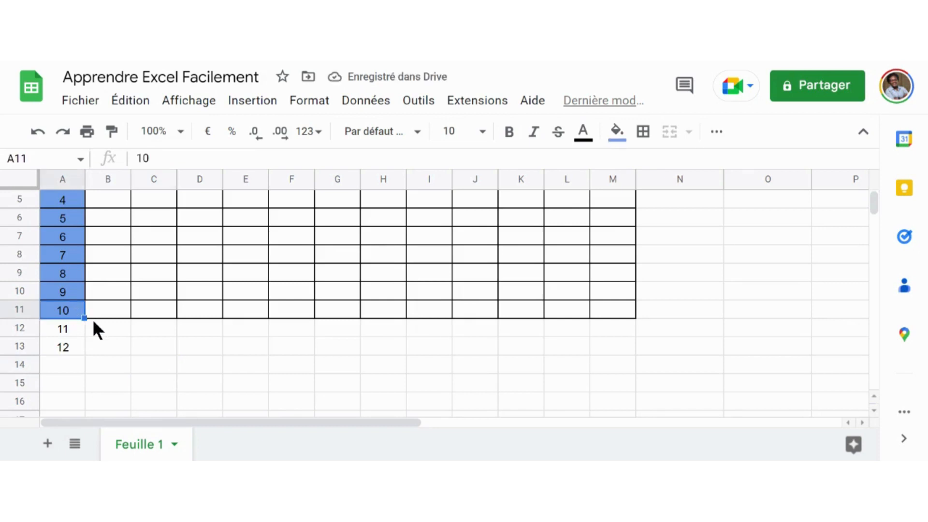
click(60, 273)
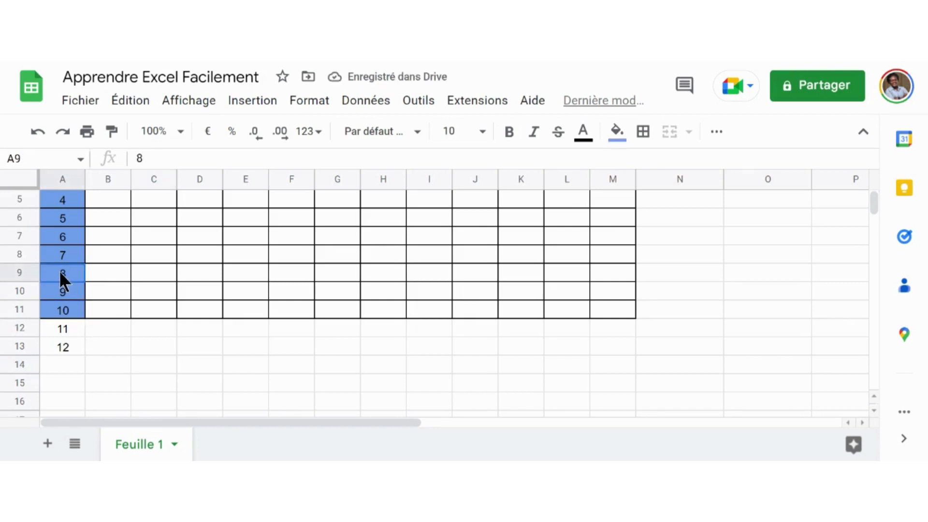
shift+click(71, 311)
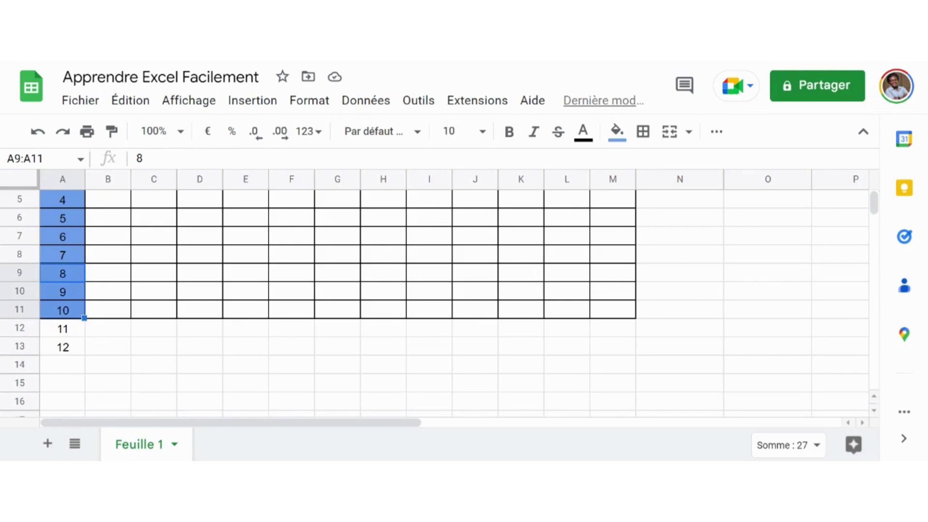
click(130, 345)
scroll(126, 339, up, 2)
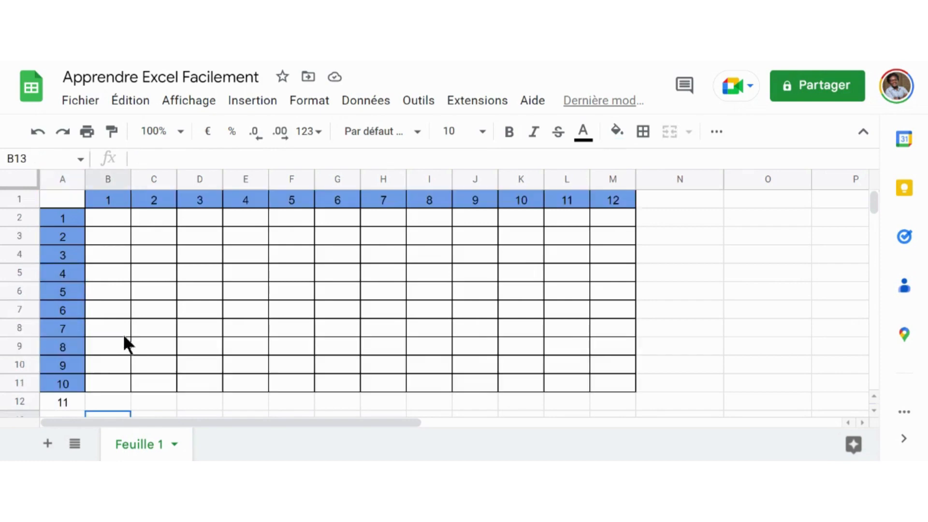
Step: Copy the blue bordered formatting of the row headers in A2:A4 onto the new headers in A12:A13
drag(70, 219, 76, 259)
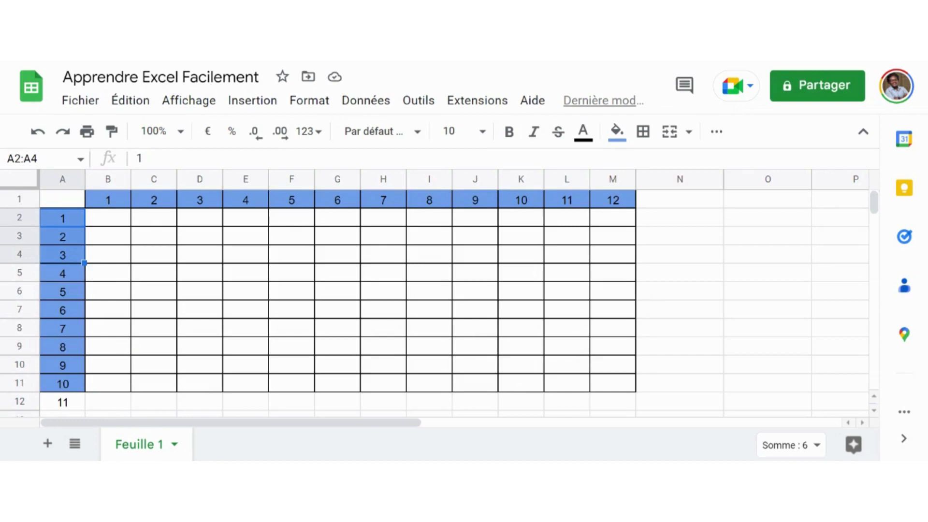
scroll(91, 424, down, 1)
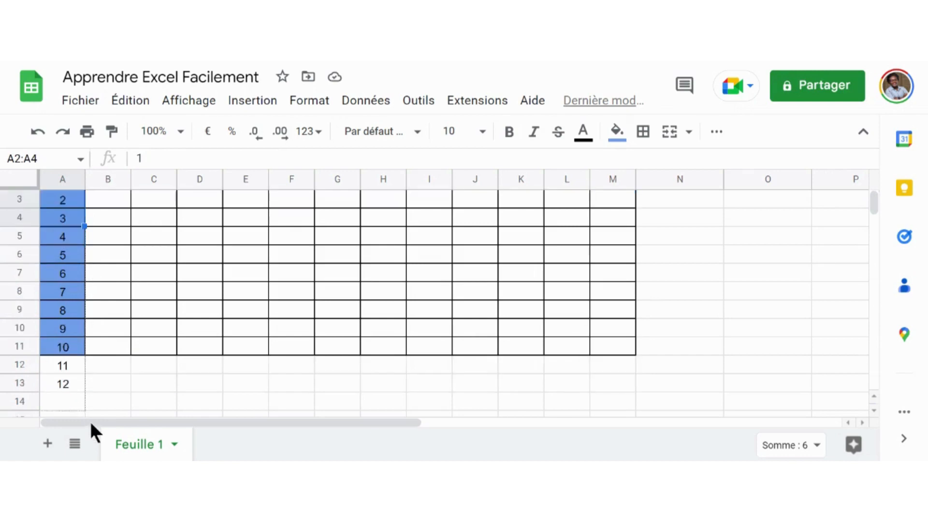
drag(70, 378, 631, 385)
Step: Apply all borders to the empty cells B12:M13 beside the row headers 11 and 12
click(163, 399)
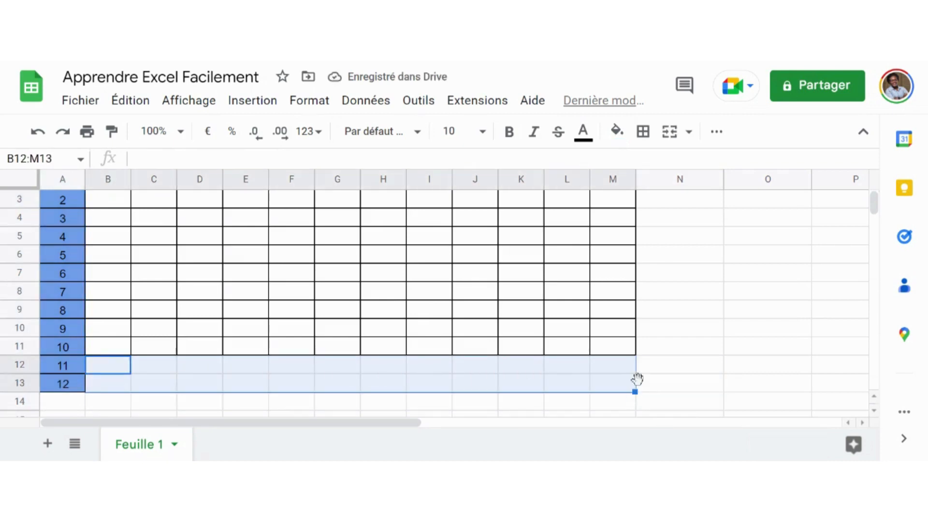
click(644, 132)
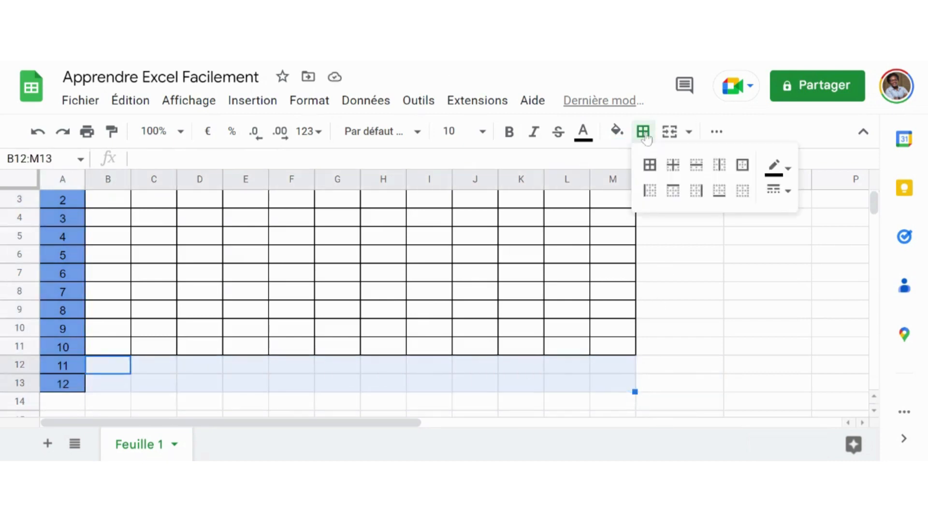
click(650, 165)
click(686, 346)
scroll(681, 346, up, 1)
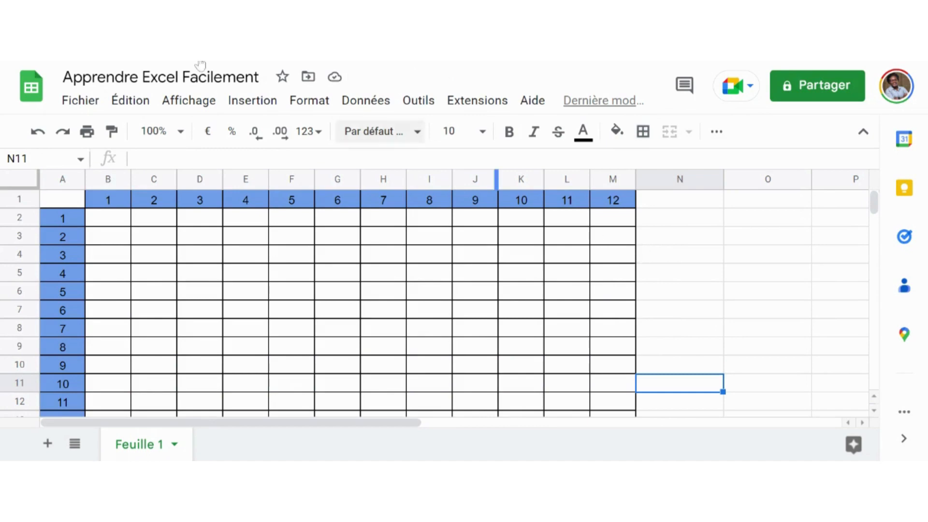
Step: Star the spreadsheet and rename its sheet from Feuille 1 to Multiplication
click(283, 77)
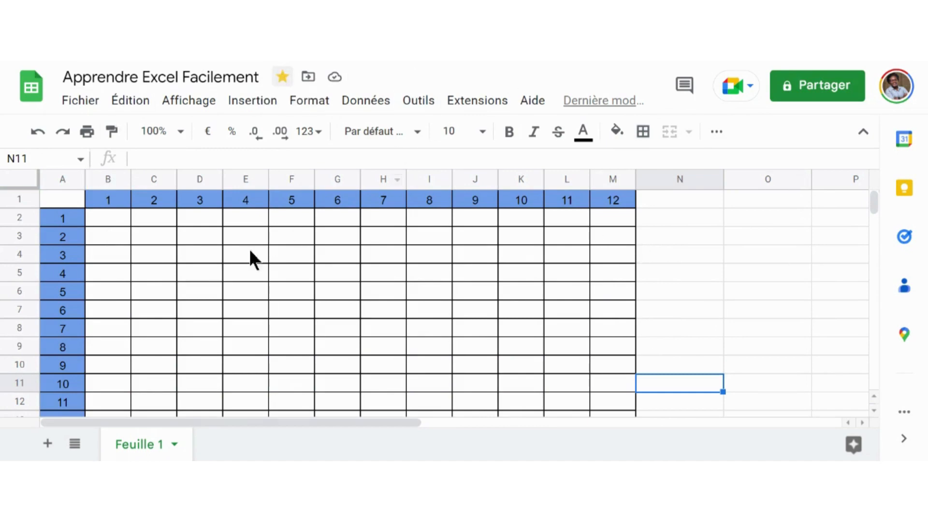
click(108, 220)
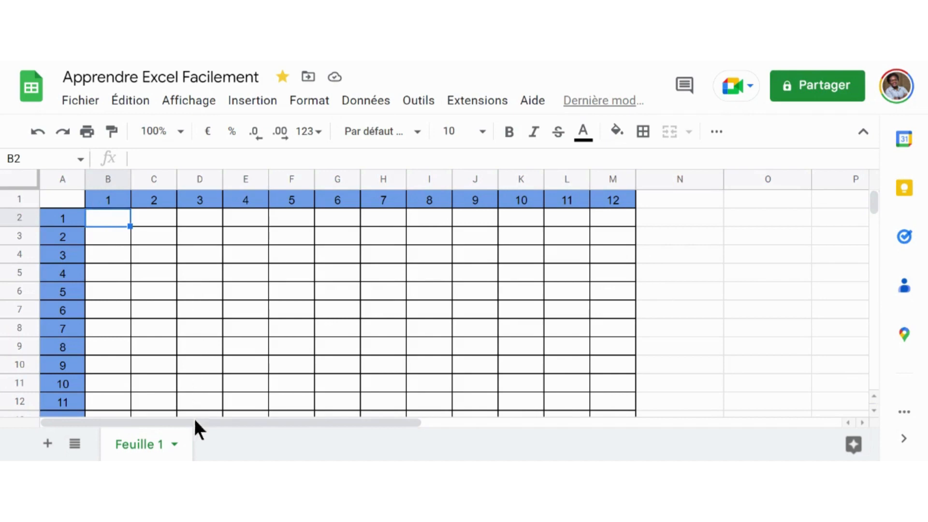
click(174, 445)
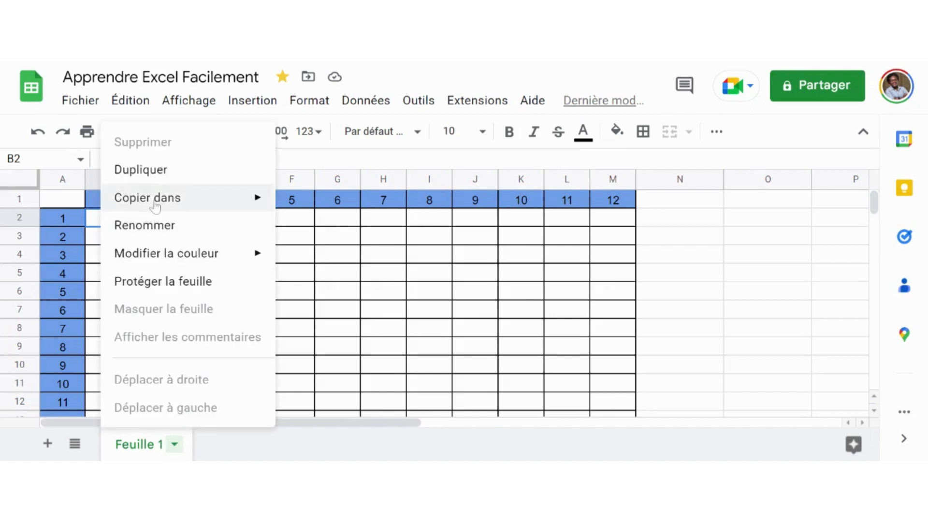
click(157, 225)
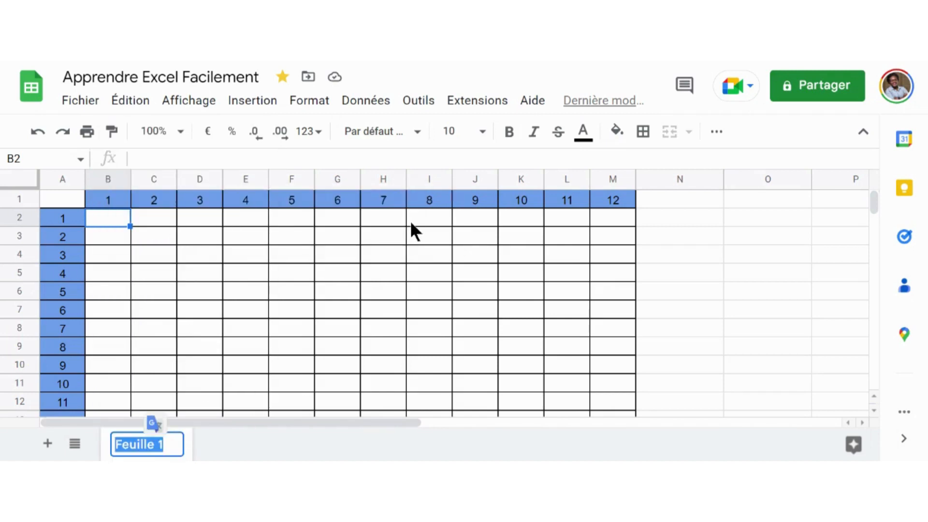
text(Mult)
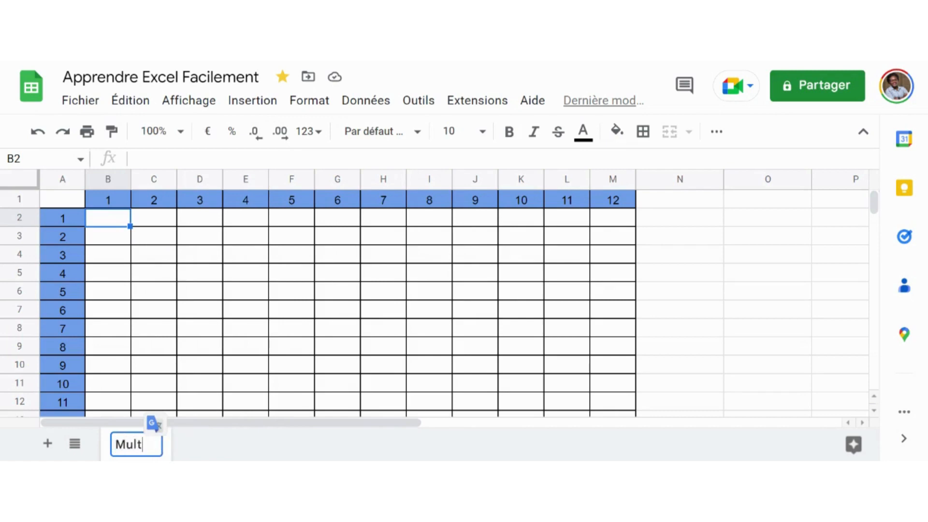
text(iplica)
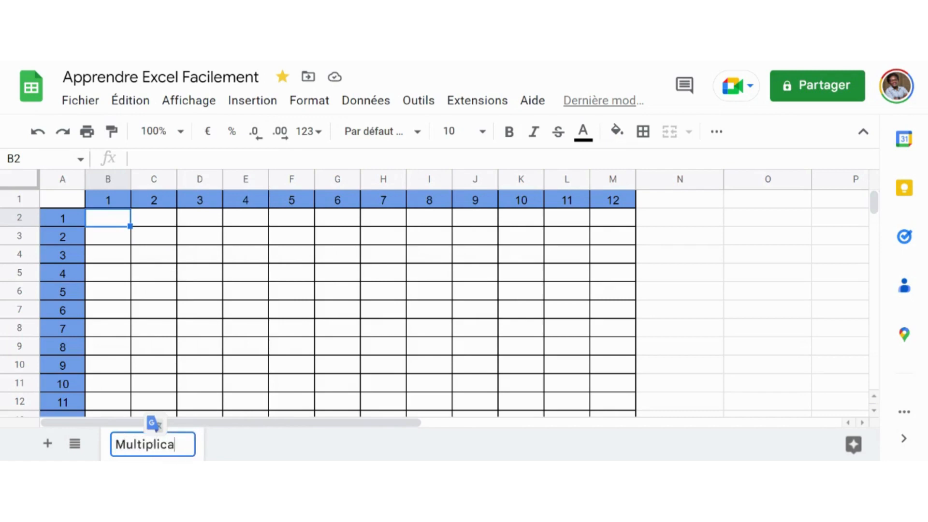
text(tion)
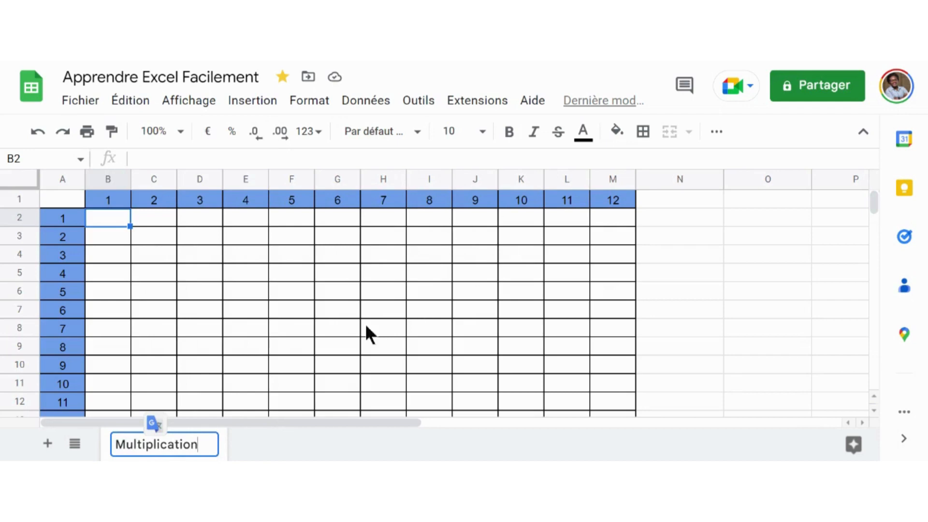
click(242, 449)
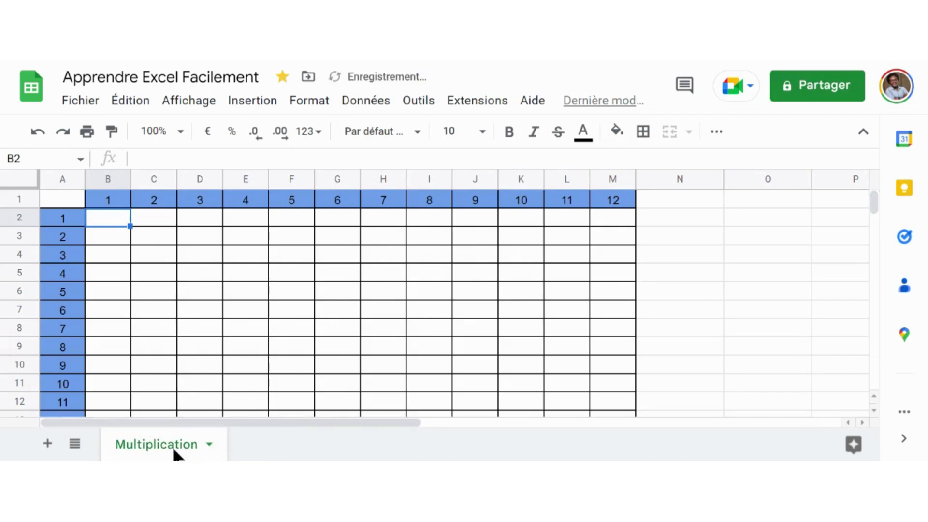
Step: Set the colour of the Multiplication sheet's tab to blue
click(209, 444)
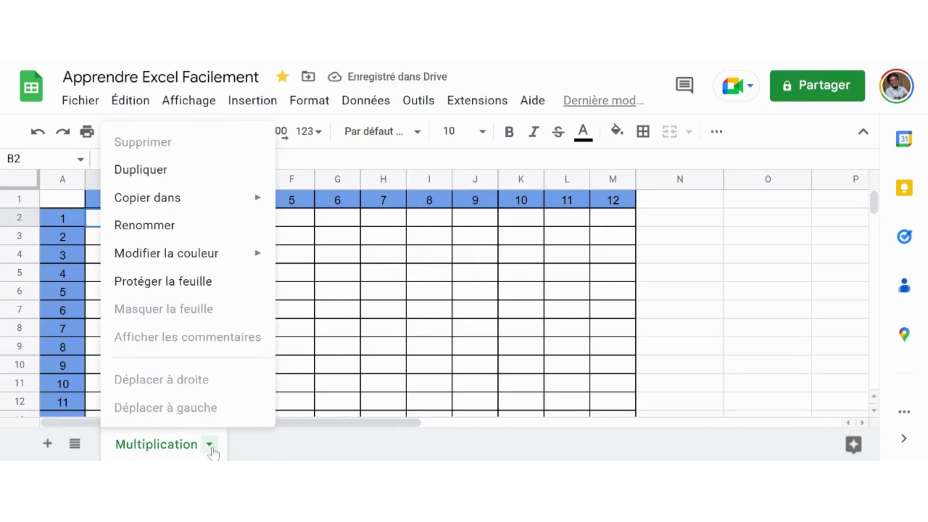
mouse_move(224, 256)
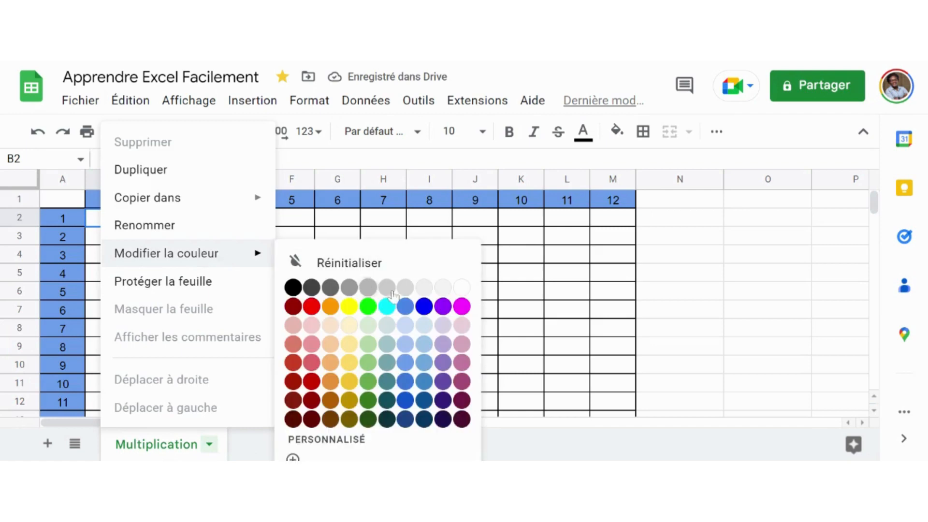
click(405, 382)
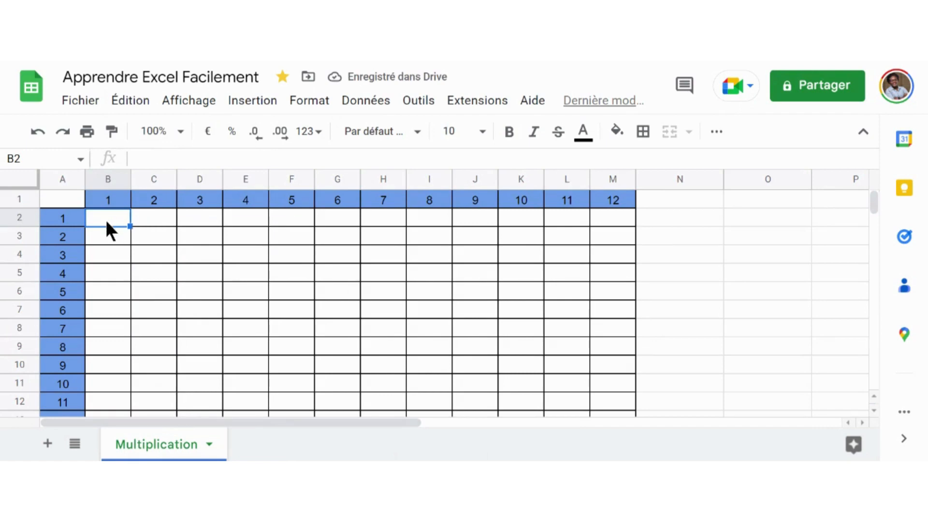
text(1)
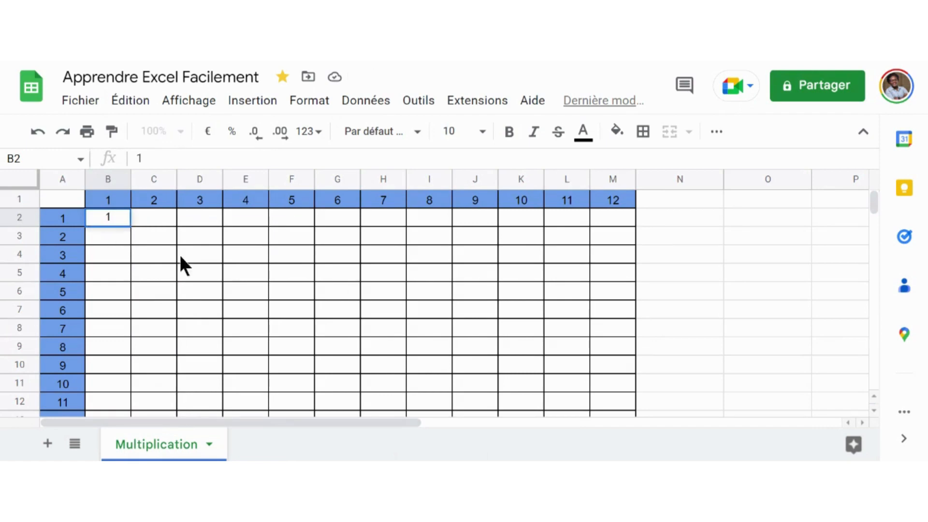
key(BackSpace)
click(165, 249)
click(106, 222)
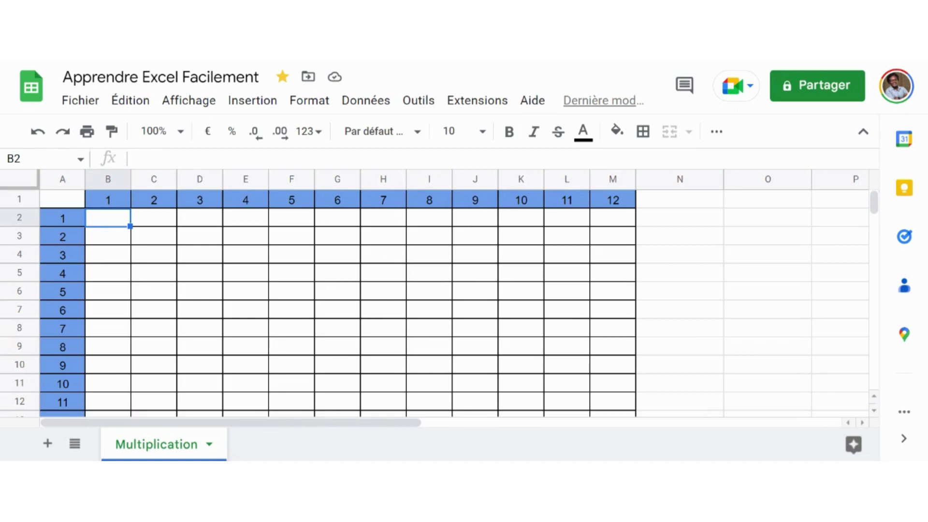
Step: Enter the formula =A2*B1 in cell B2 to multiply the first row header by the first column header
text(=)
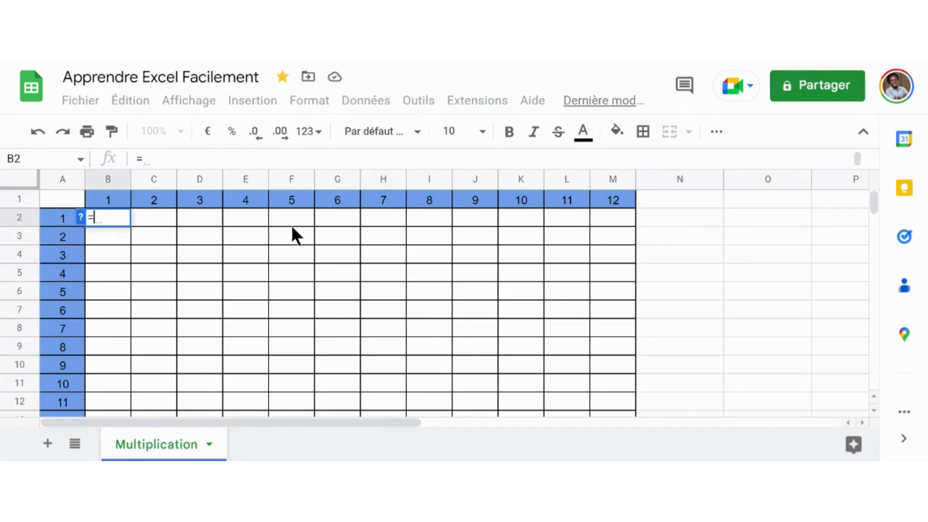
click(58, 216)
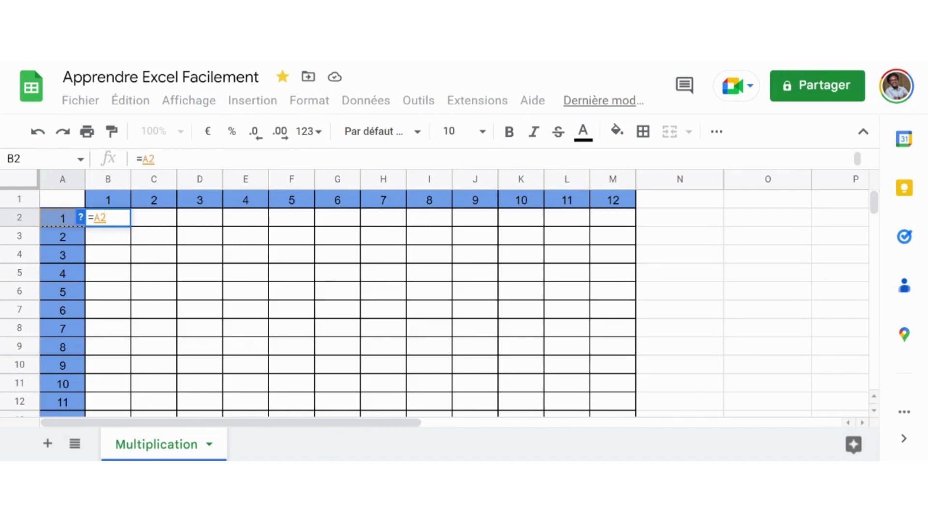
text(*)
click(115, 197)
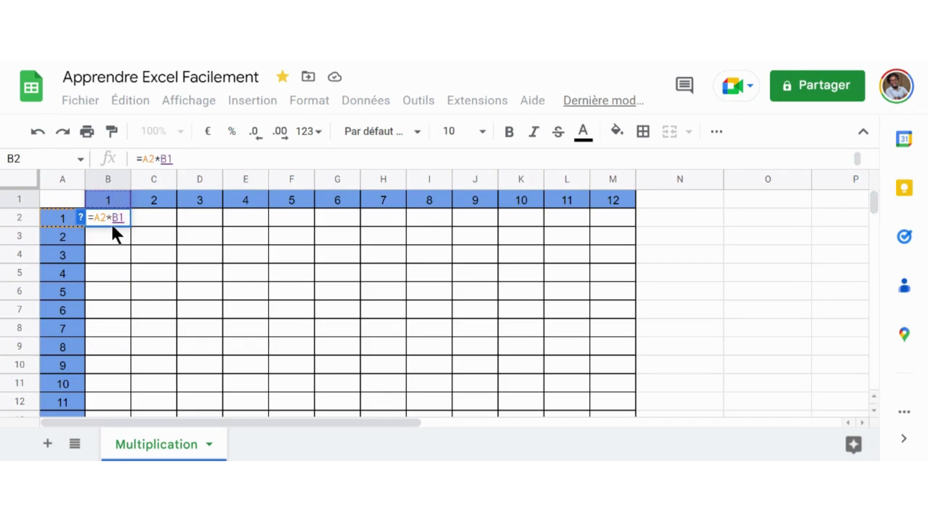
key(Return)
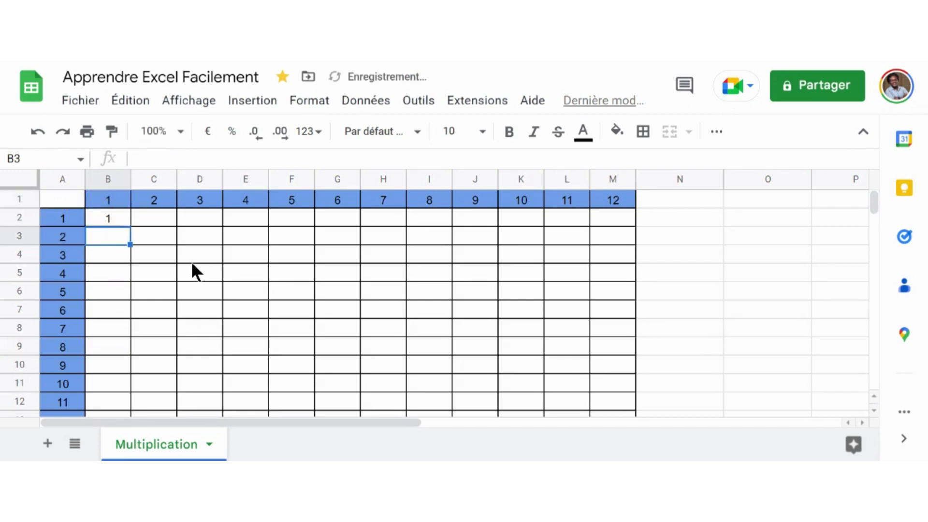
Step: Lock column A in cell B2's formula so that it reads =$A2*B1
click(114, 220)
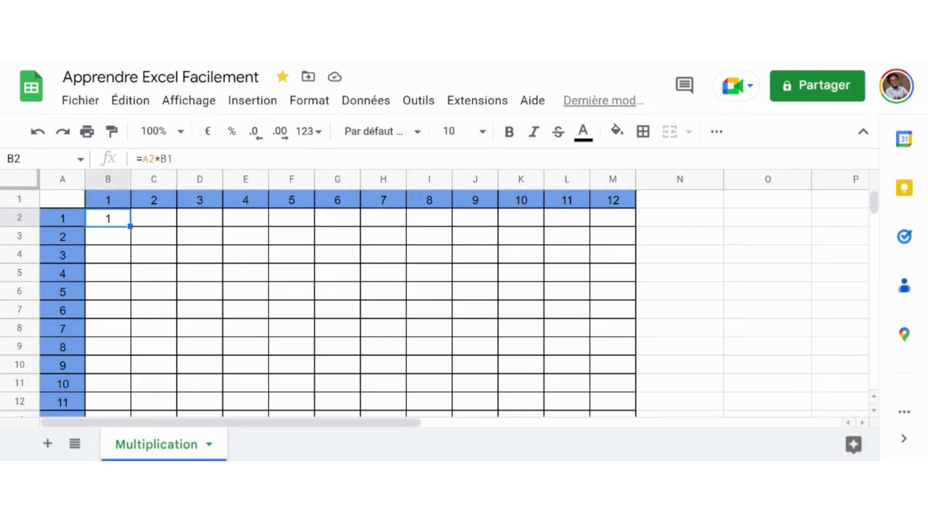
key(F2)
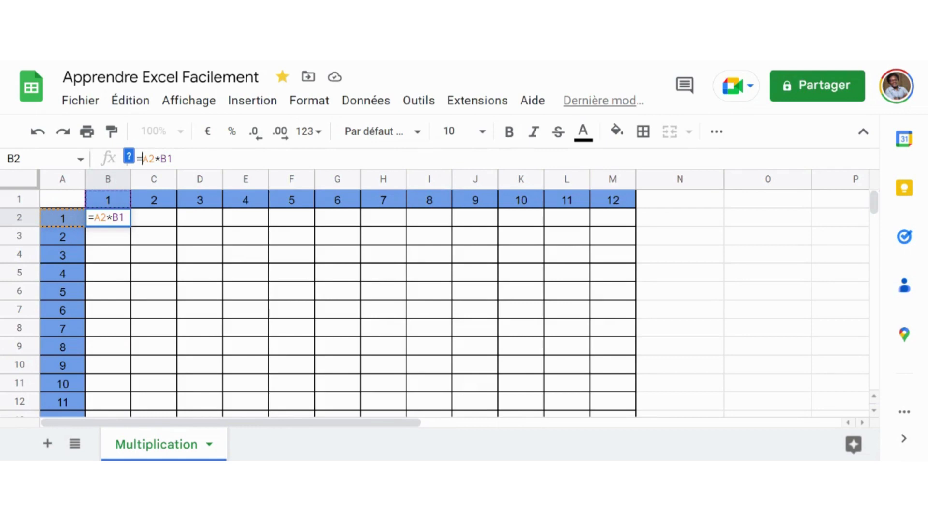
text($)
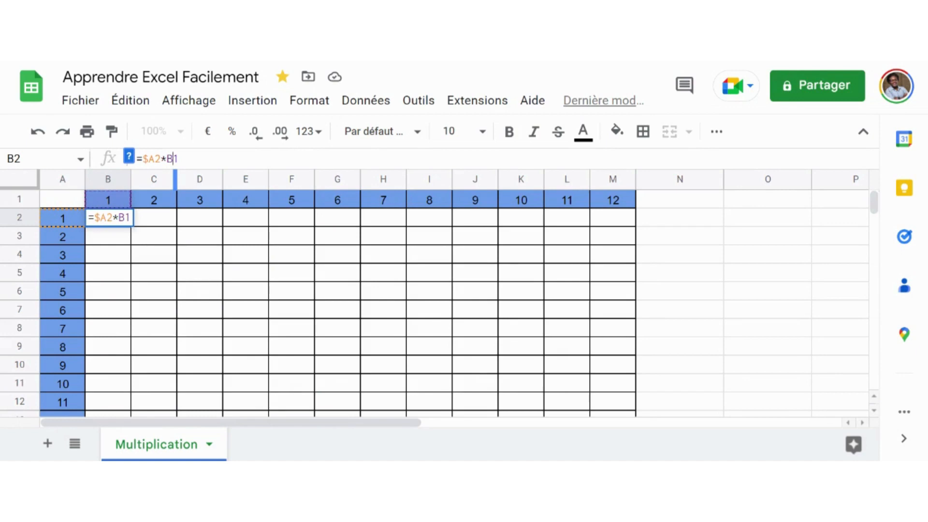
key(shift+Left)
key(shift+Left)
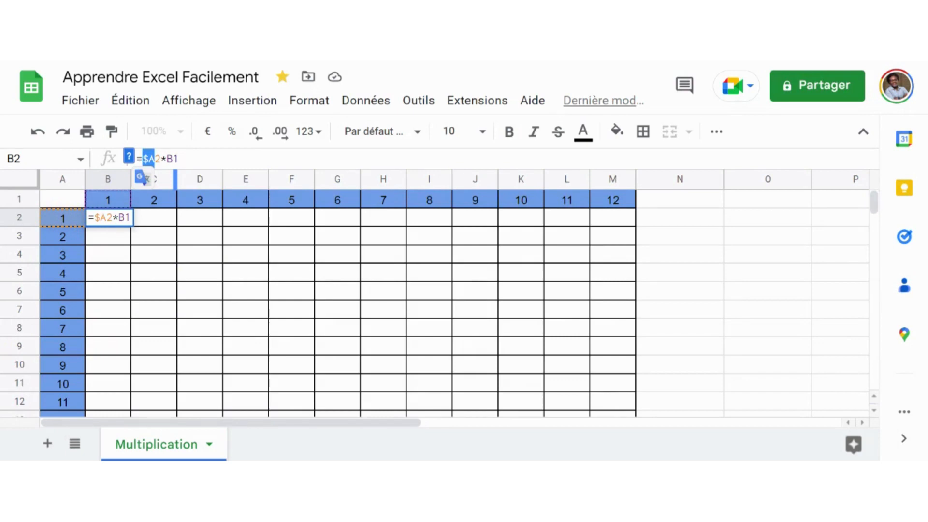
click(173, 158)
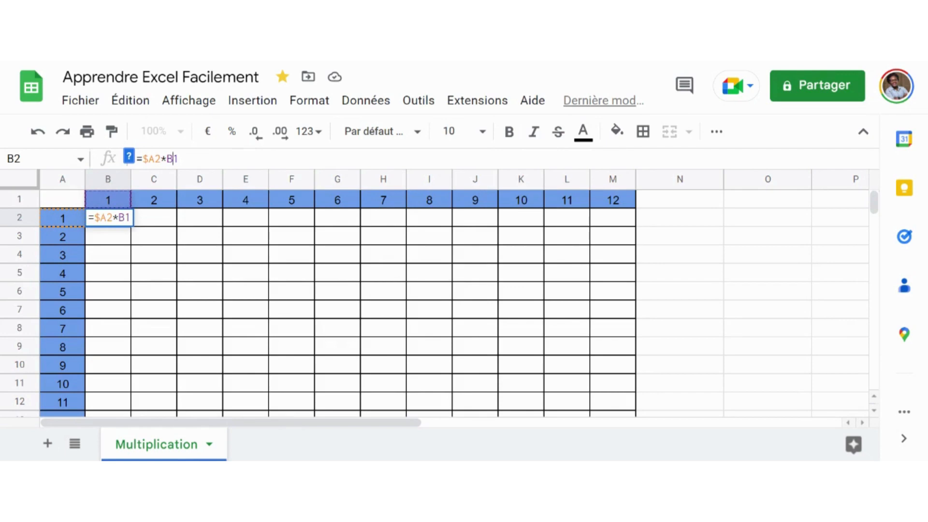
Step: Rewrite the formula in cell B2 as =B1*A2, starting with the column header
drag(179, 158, 143, 158)
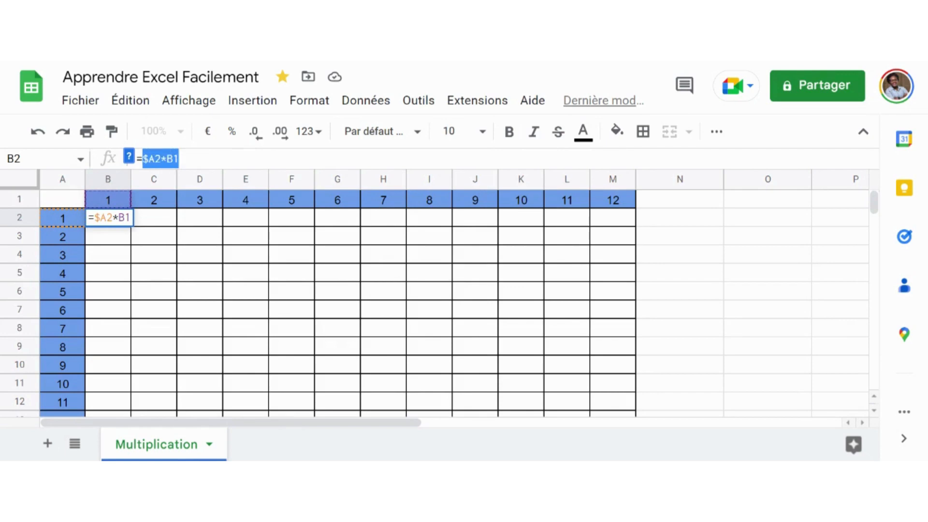
key(BackSpace)
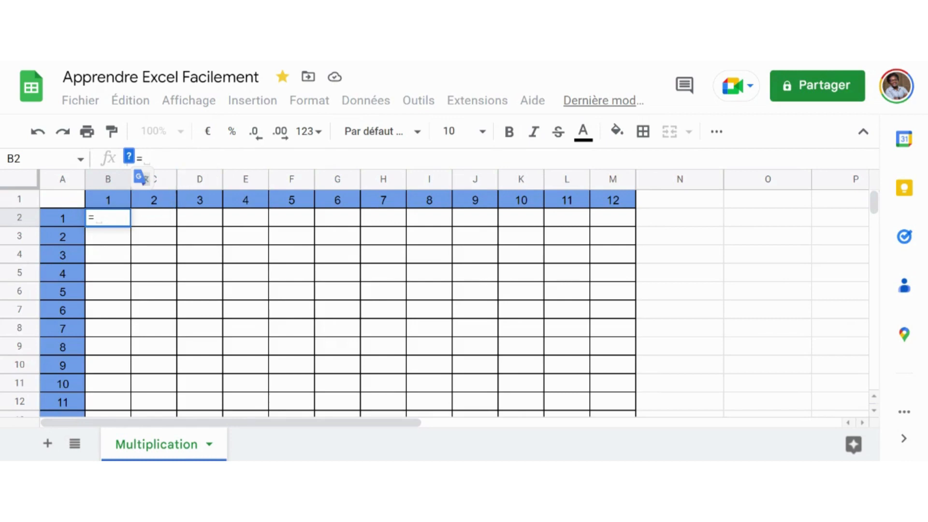
click(118, 199)
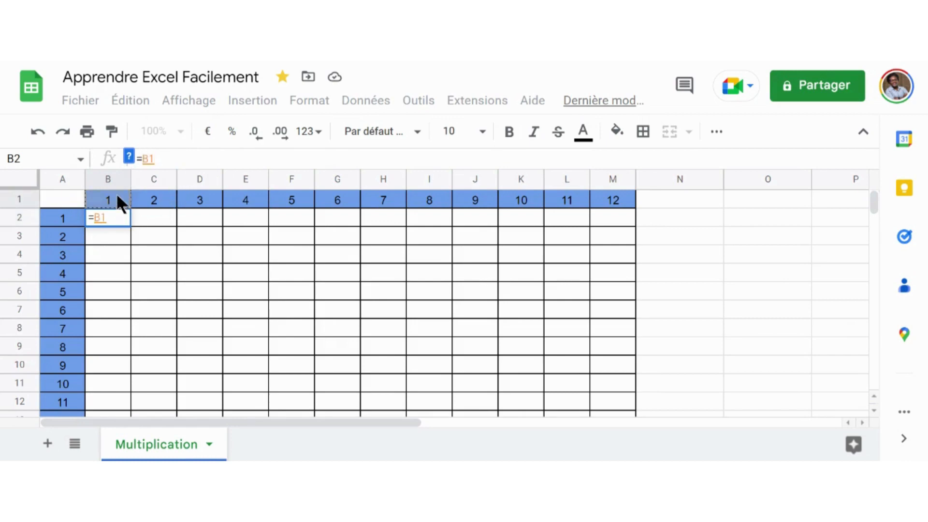
text(*)
click(74, 219)
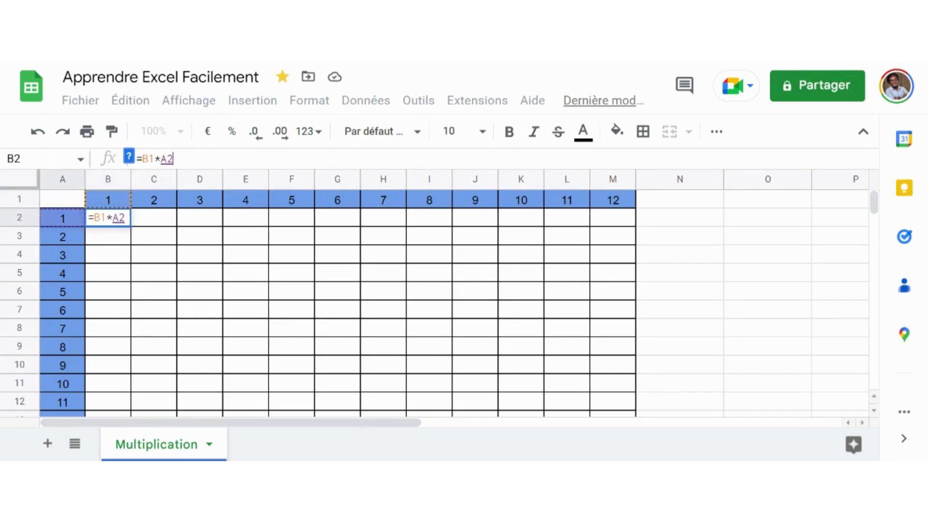
Step: Lock column B and row 2 in cell B2's formula so that it reads =$B1*A$2, and reselect the cell
click(149, 158)
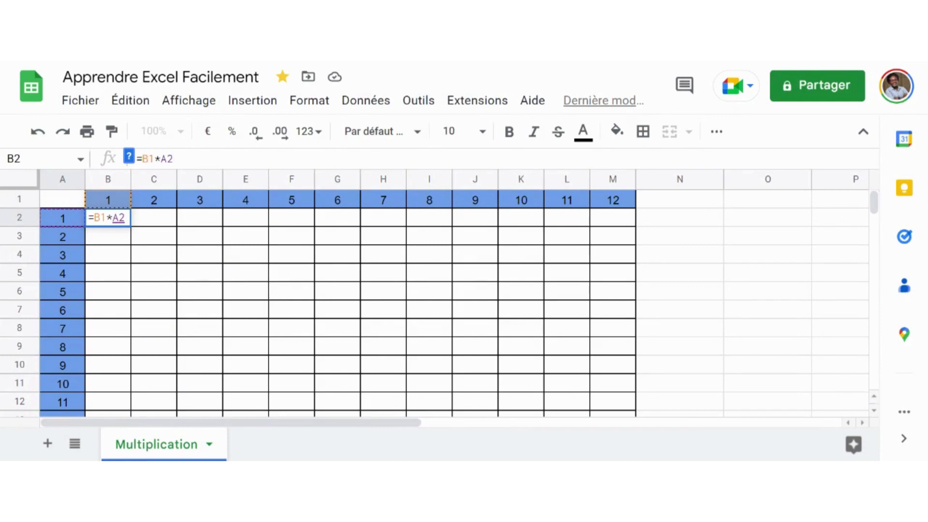
click(143, 159)
text($)
click(173, 159)
text($)
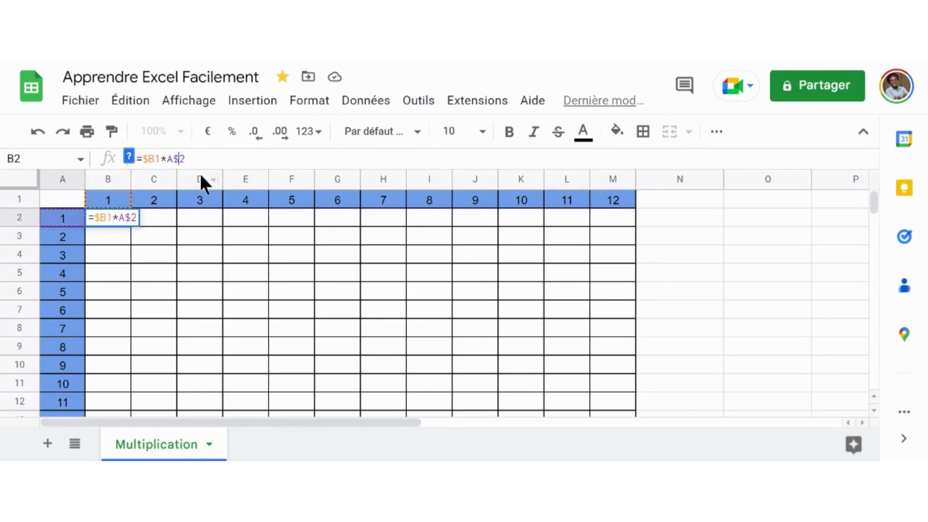
click(241, 275)
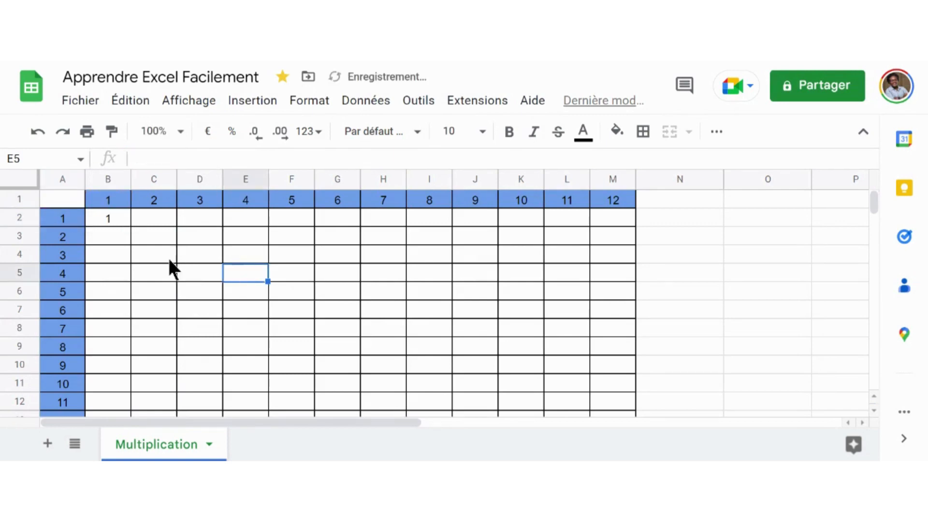
click(115, 222)
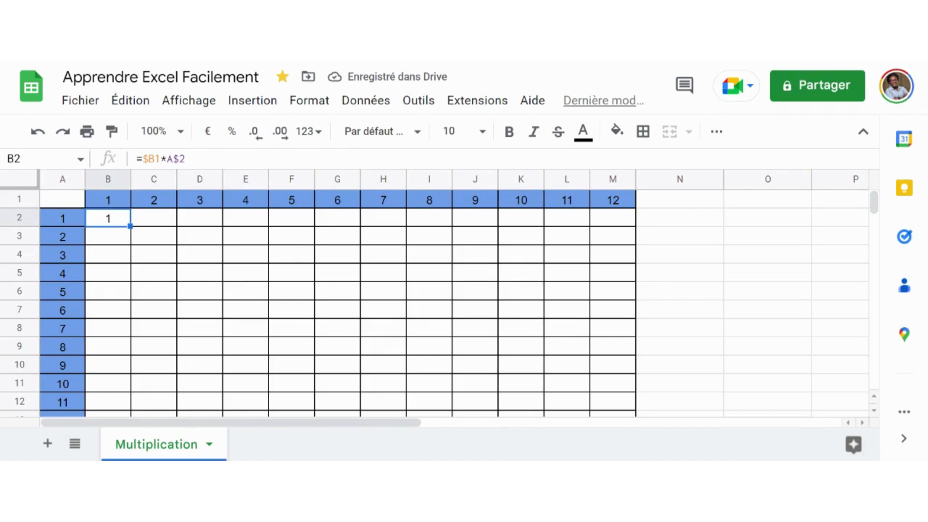
Step: Try to fill cell B2's formula across row 2 to M2, and undo the fill
drag(130, 226, 625, 225)
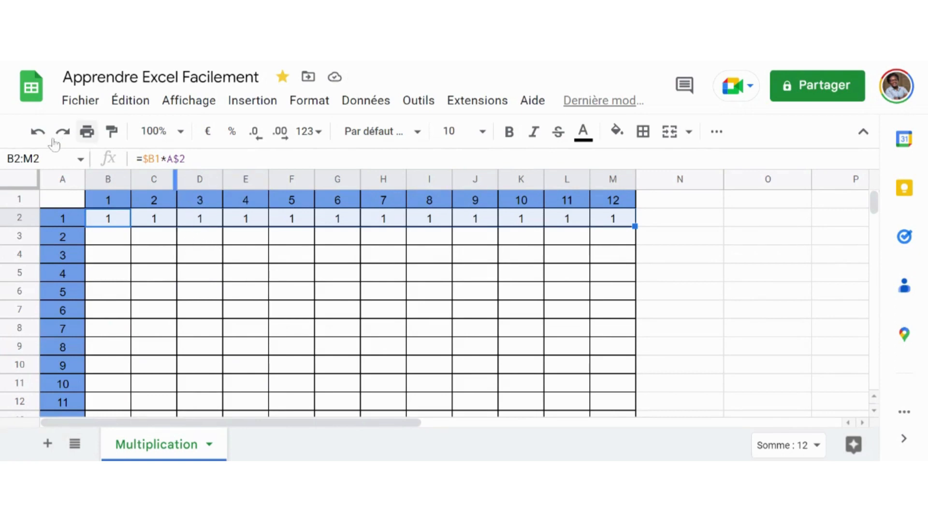
click(38, 133)
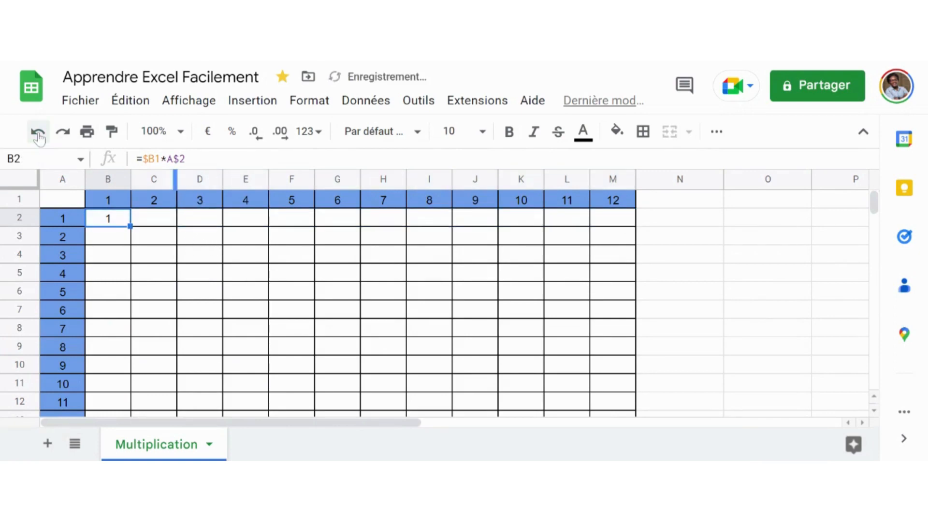
Step: Step back and forward through the edit history to restore the formula =A2*B1 in cell B2 on the Multiplication sheet
click(38, 133)
click(38, 133)
click(39, 133)
click(38, 133)
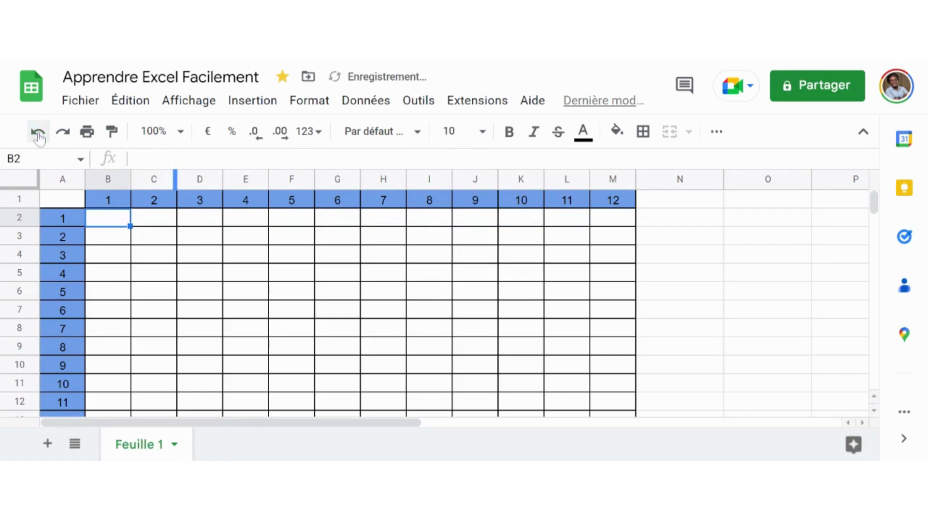
click(38, 133)
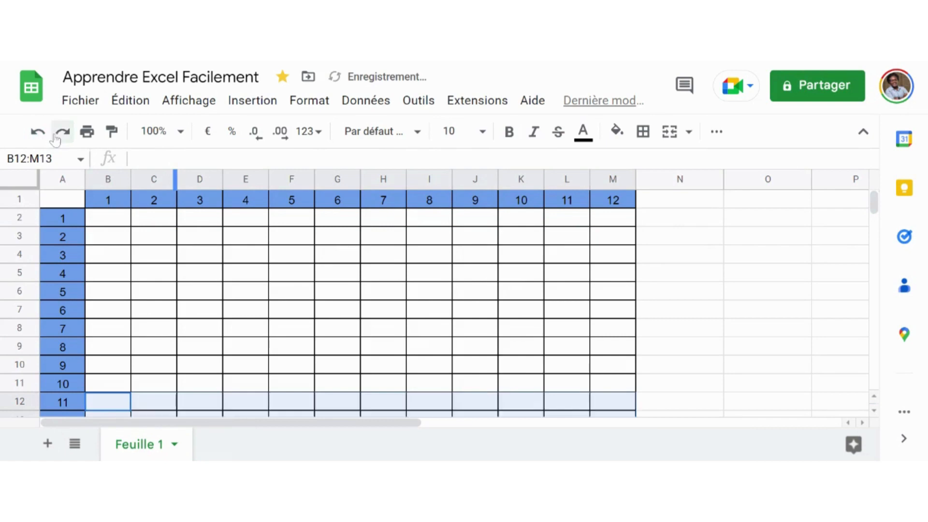
click(55, 137)
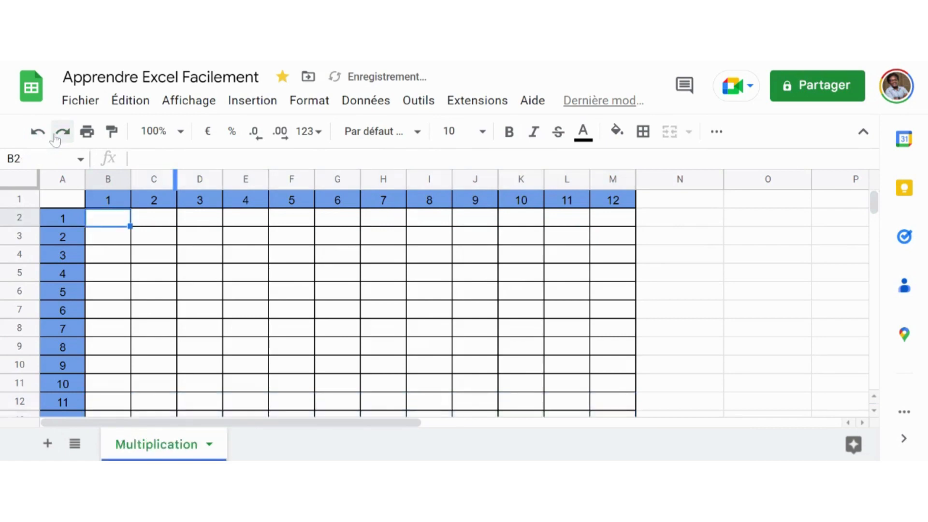
click(55, 137)
Step: Lock column A and row 1 in cell B2's formula so that it reads =$A2*B$1, and reselect the cell
click(143, 159)
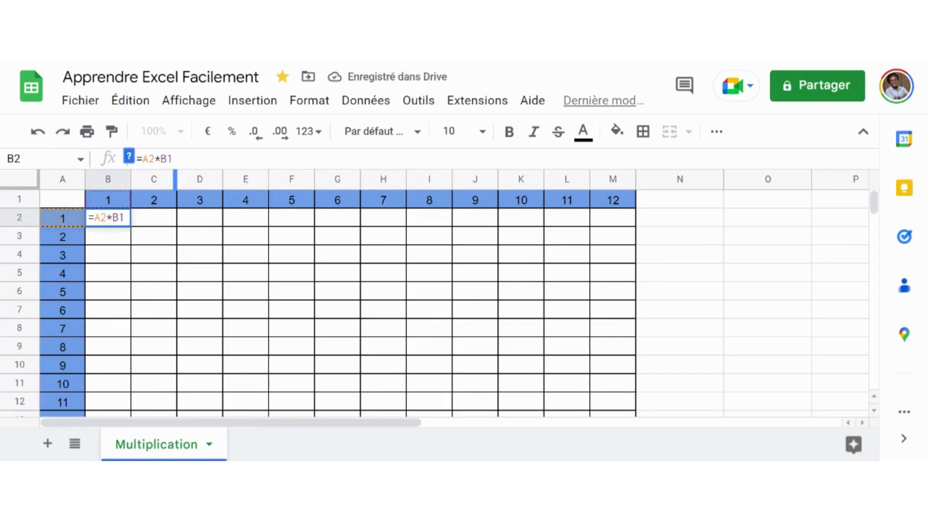
text($)
click(172, 160)
text($)
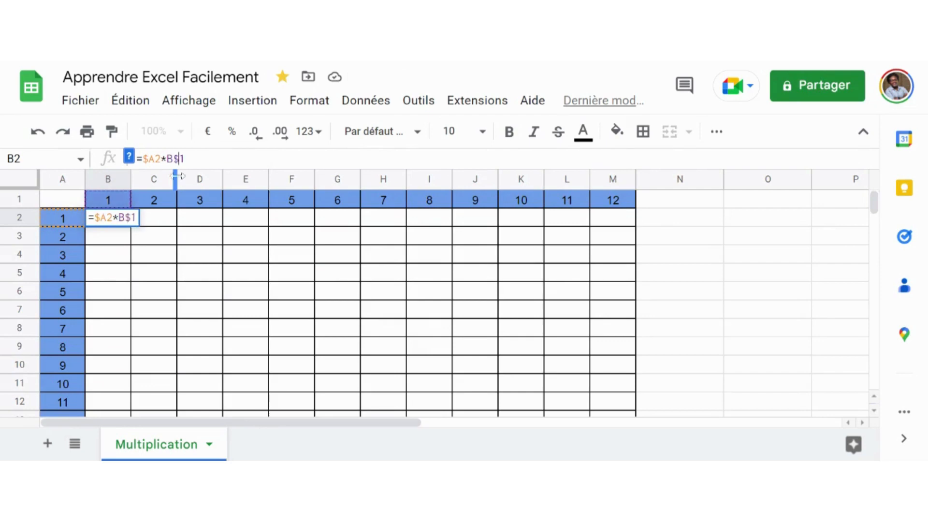
click(158, 237)
click(122, 220)
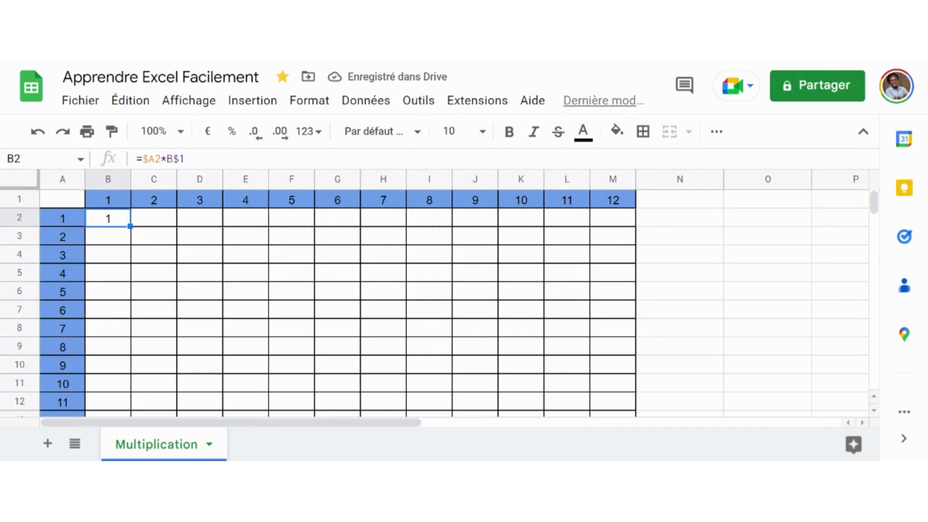
Step: Fill cell B2's formula across row 2 to M2 and down column B to B13
drag(130, 226, 606, 232)
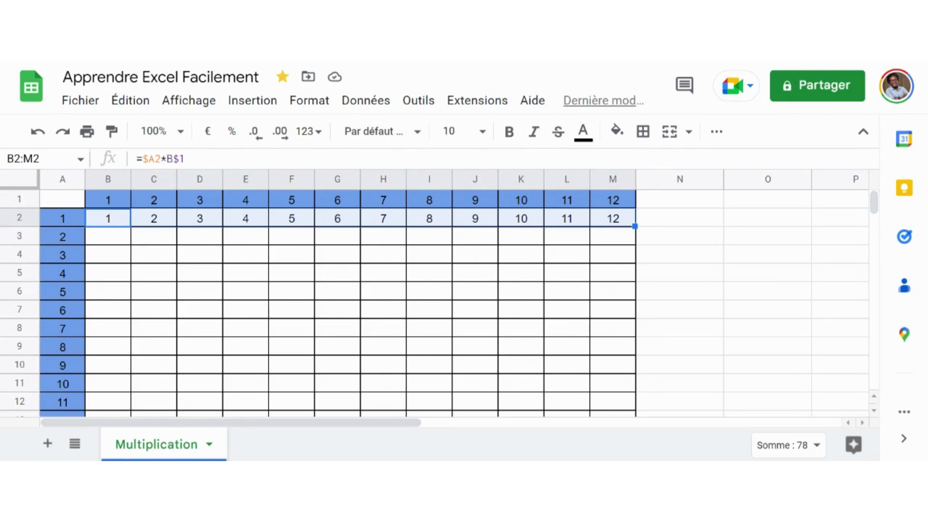
click(117, 223)
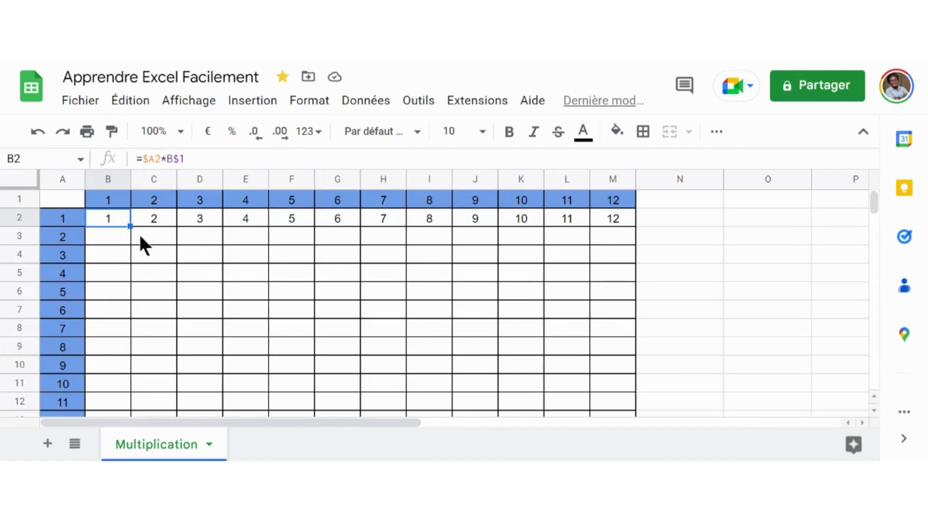
scroll(257, 252, down, 2)
scroll(256, 252, up, 2)
drag(130, 227, 130, 403)
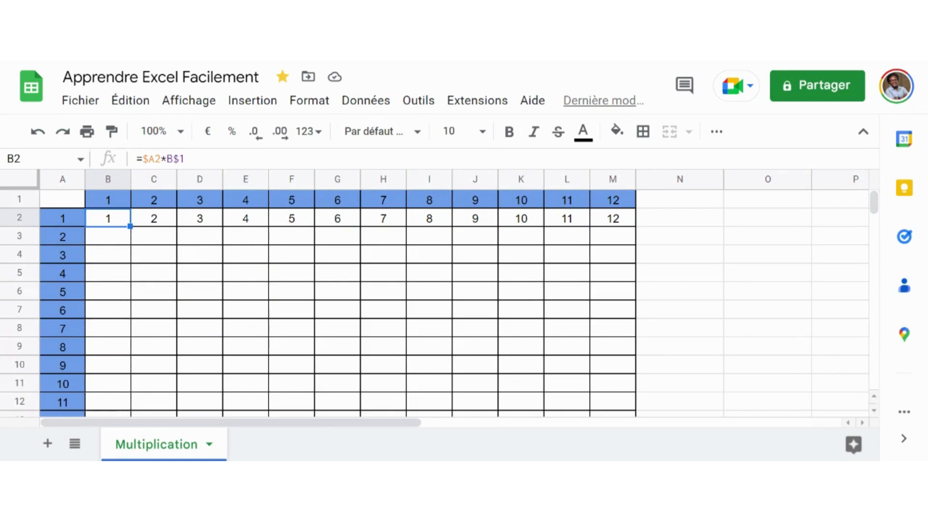
drag(220, 400, 224, 379)
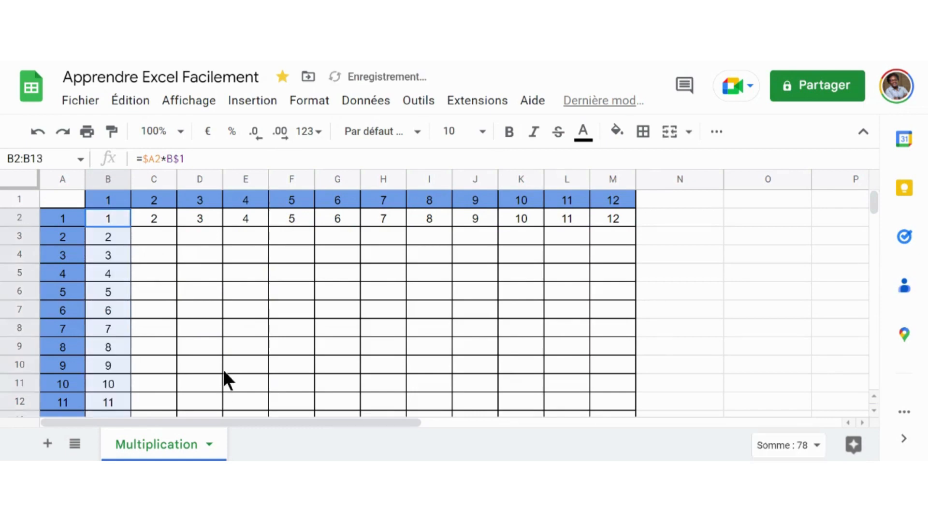
Step: Fill the formulas in B2:B13 across to column M to complete the table through M13
scroll(228, 368, down, 2)
scroll(230, 355, up, 2)
scroll(230, 355, down, 2)
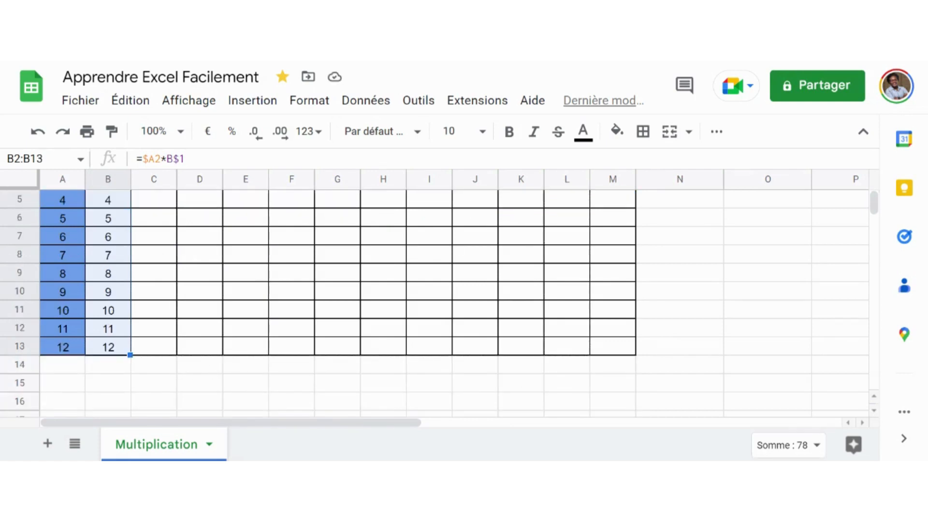
drag(130, 354, 634, 356)
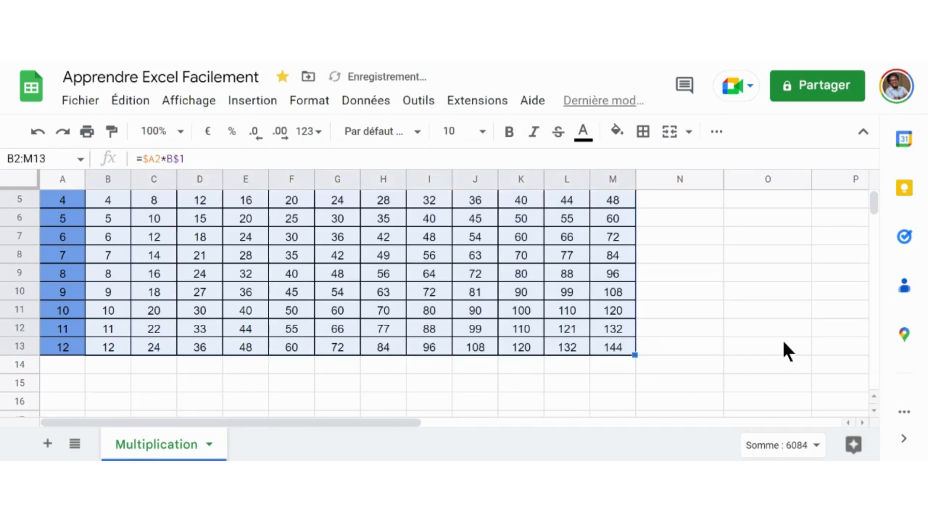
Step: Review the filled table and examine the formula in its last cell, M13
scroll(763, 349, up, 2)
scroll(761, 339, down, 4)
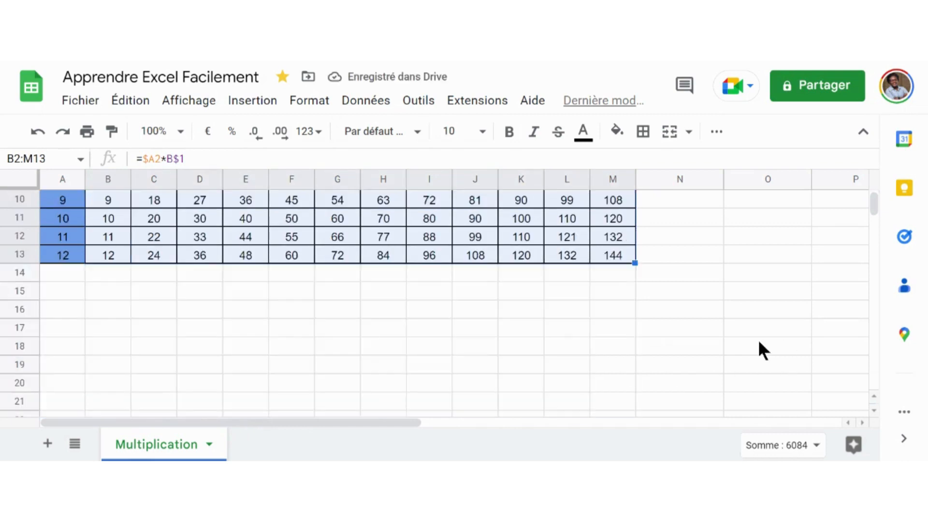
scroll(634, 285, up, 4)
scroll(614, 252, down, 4)
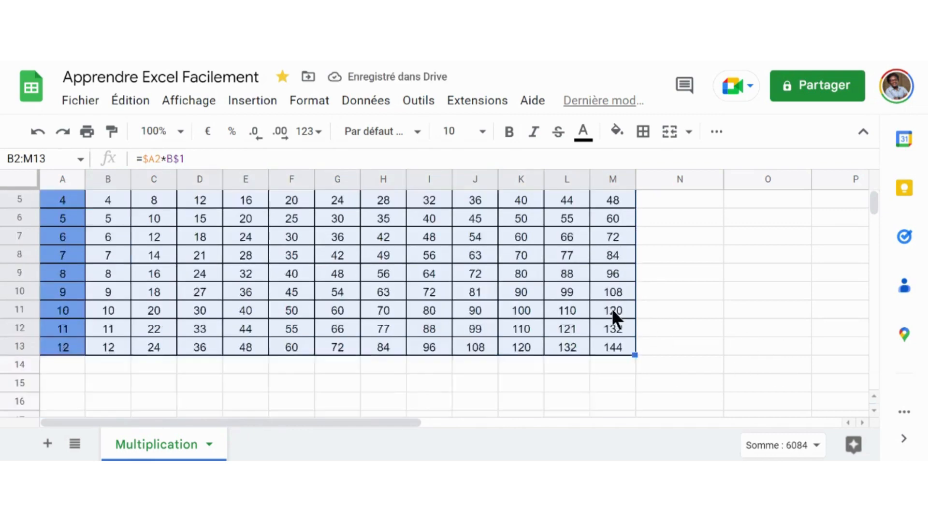
click(610, 253)
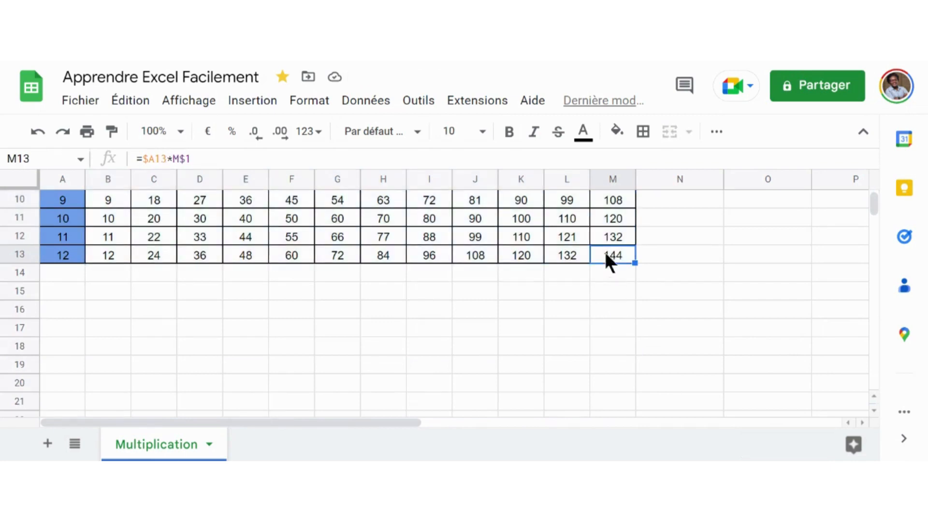
scroll(598, 287, up, 4)
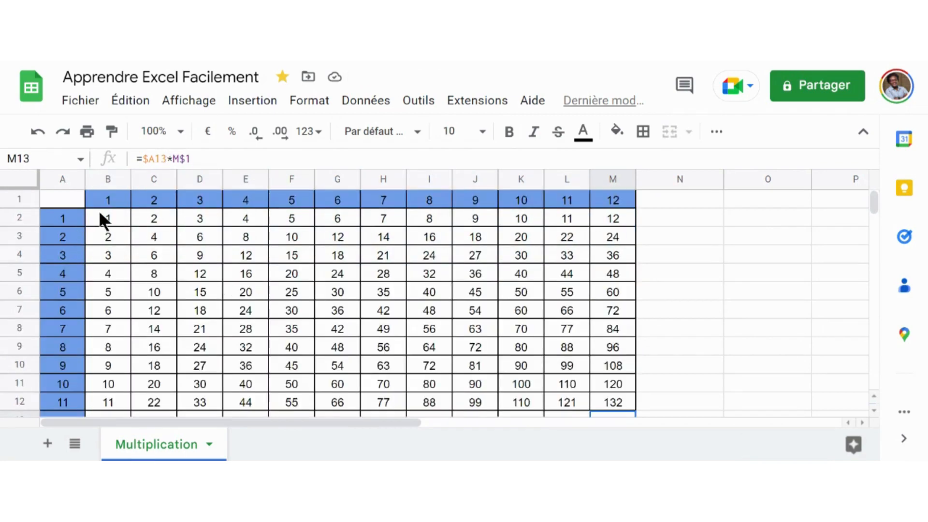
Step: Make the header row A1:M1 bold
click(67, 200)
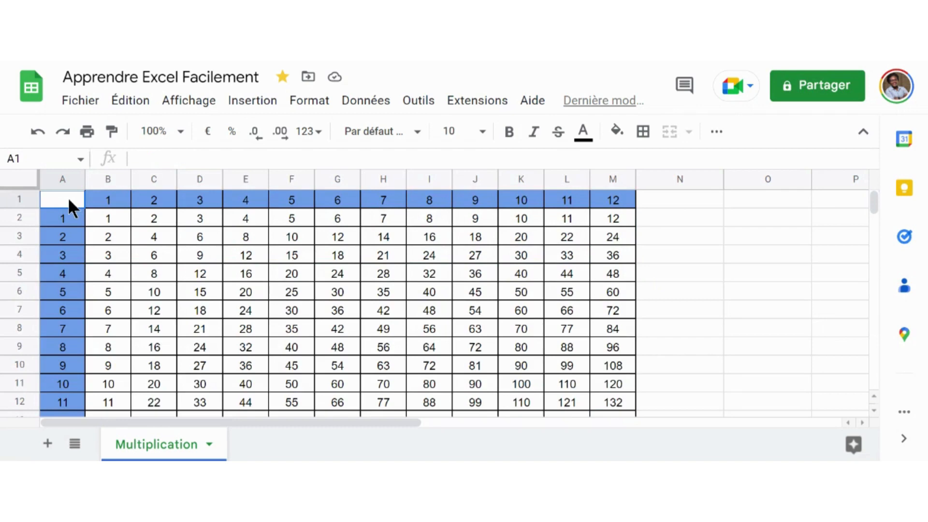
drag(68, 200, 617, 203)
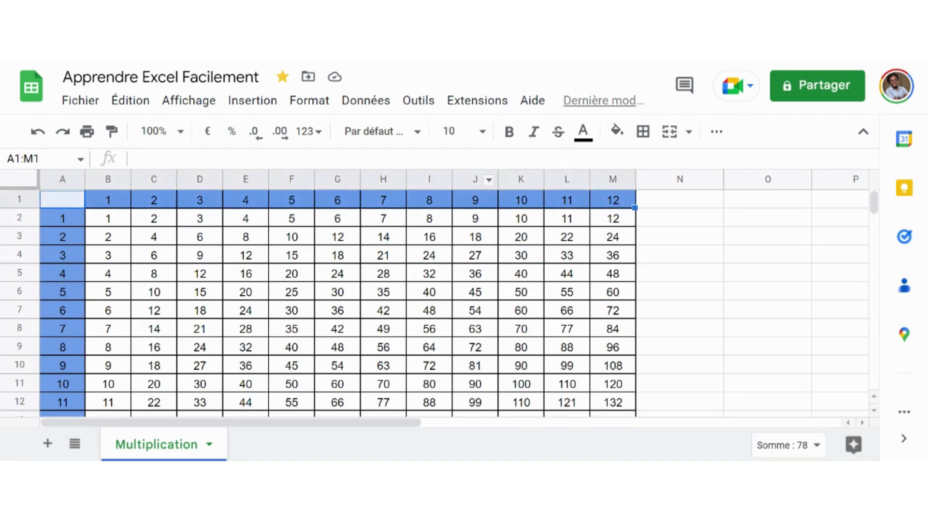
click(513, 133)
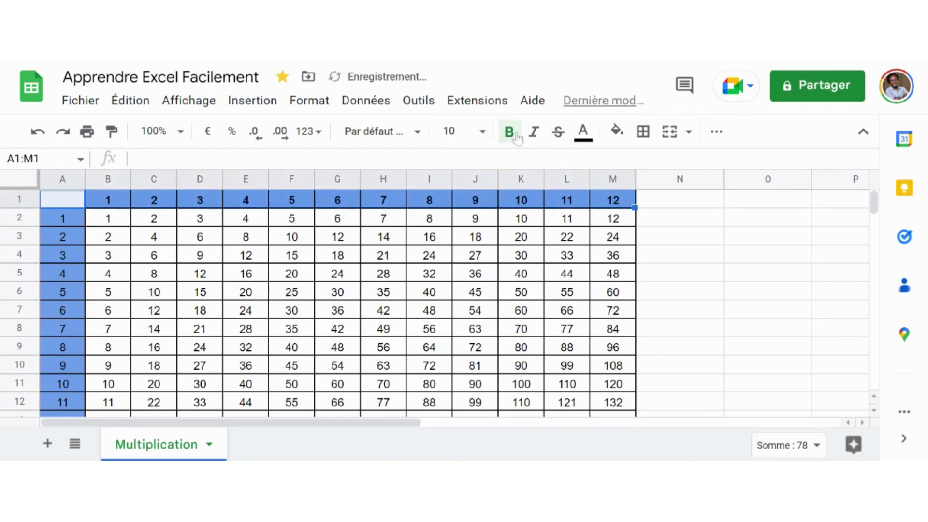
Step: Make all of column A bold, including its row headers
click(64, 182)
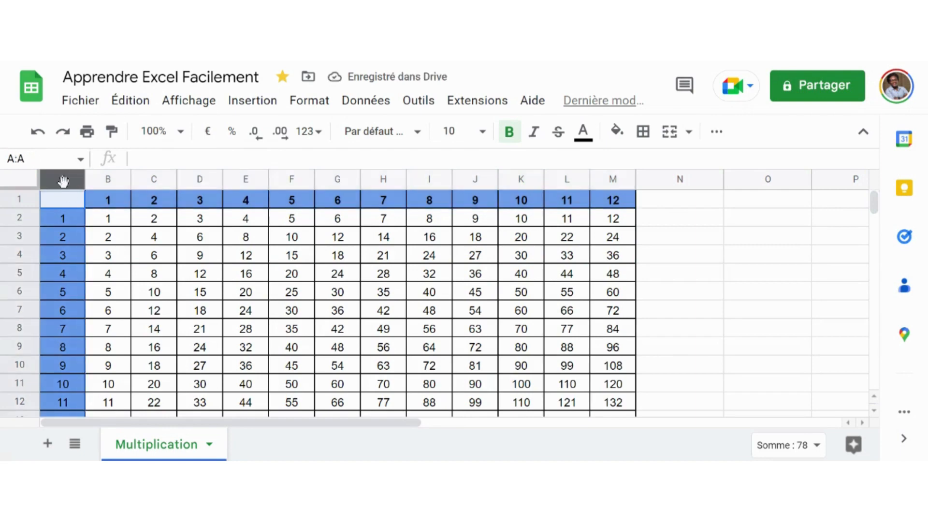
click(509, 135)
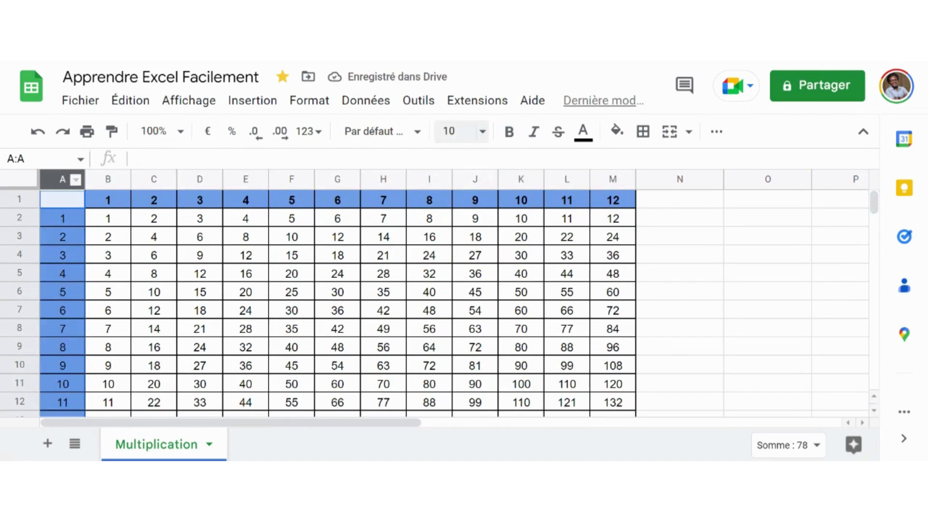
click(509, 132)
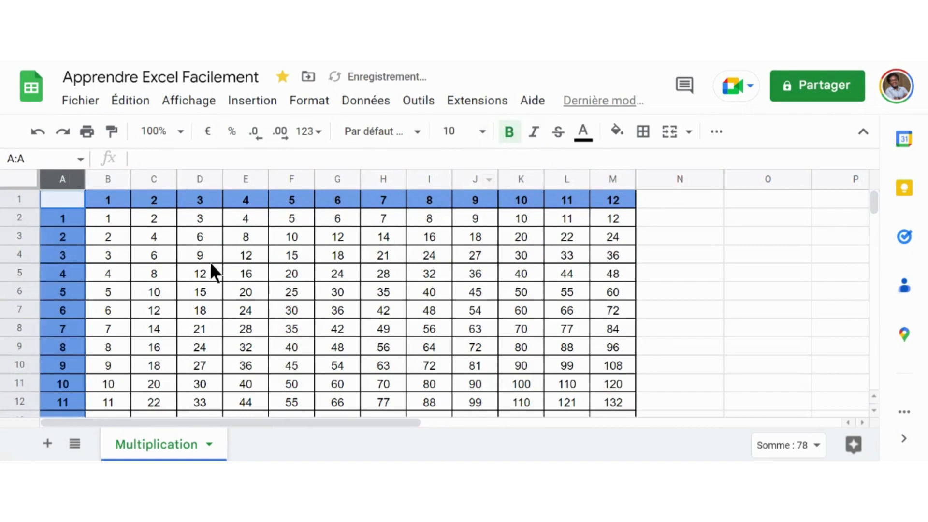
Step: Fill the table's result cells B2:M13 with a dark golden yellow background
drag(113, 218, 633, 416)
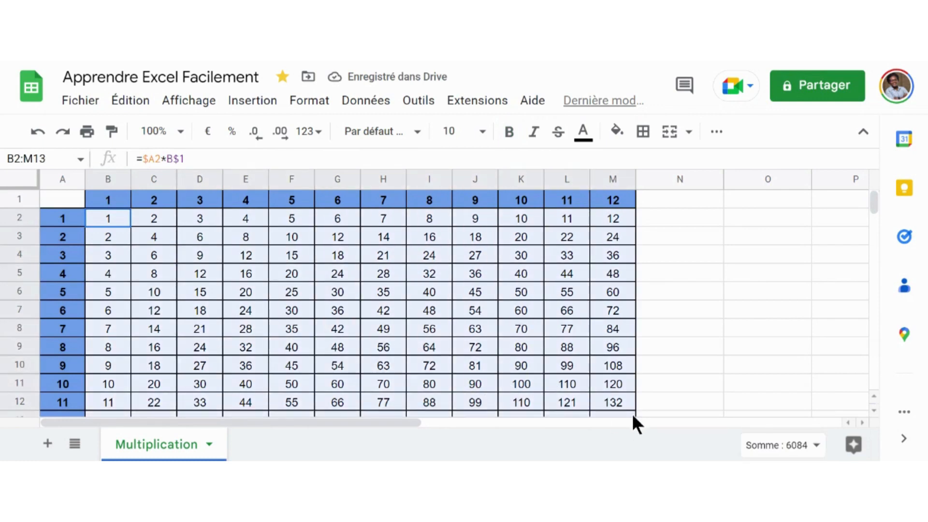
click(617, 130)
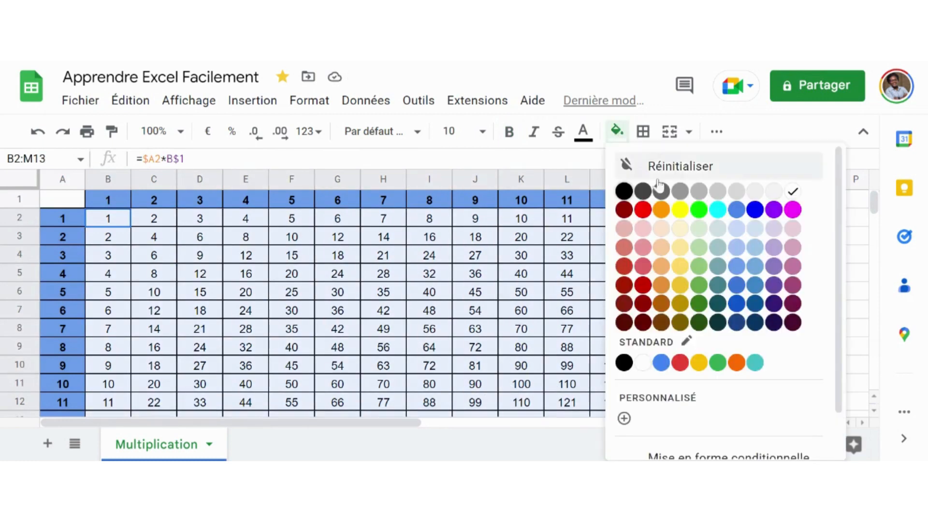
click(678, 286)
scroll(654, 296, down, 2)
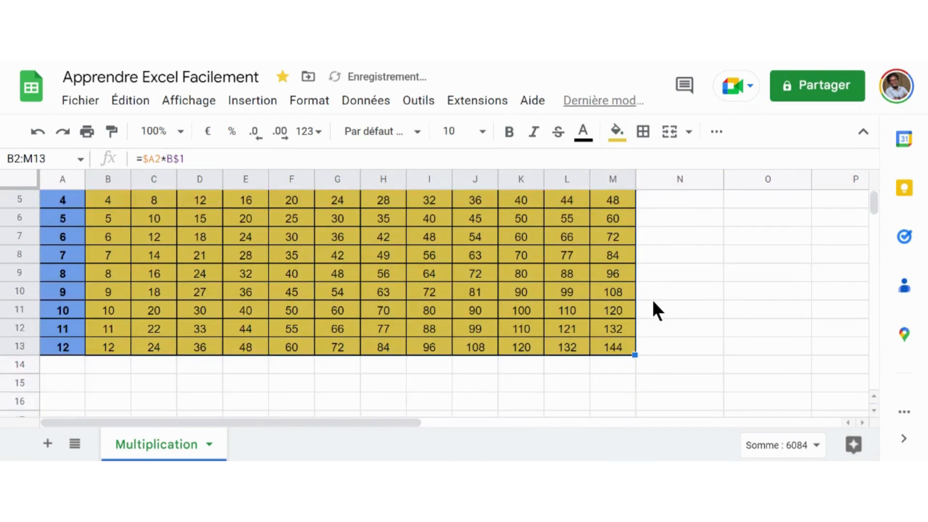
scroll(654, 303, up, 2)
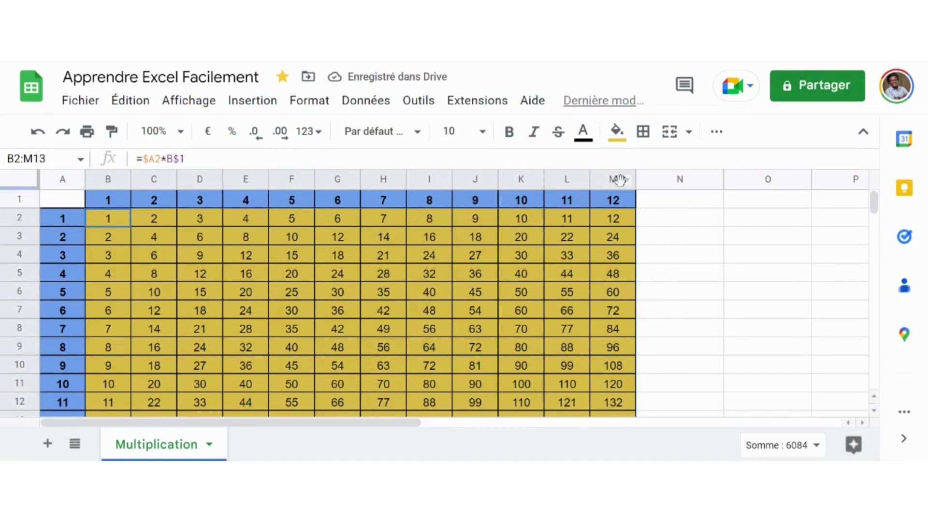
Step: Try white text on the result cells B2:M13, and set the text colour back to black
click(585, 135)
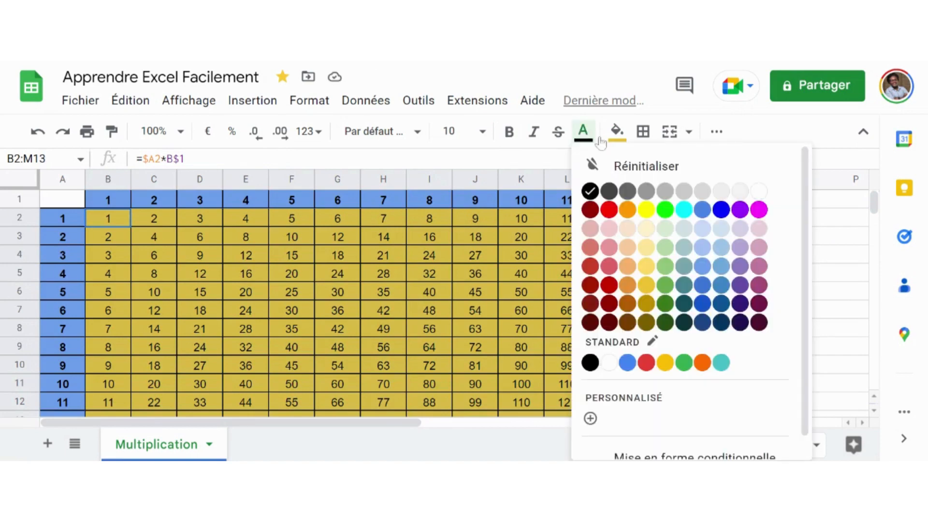
click(759, 192)
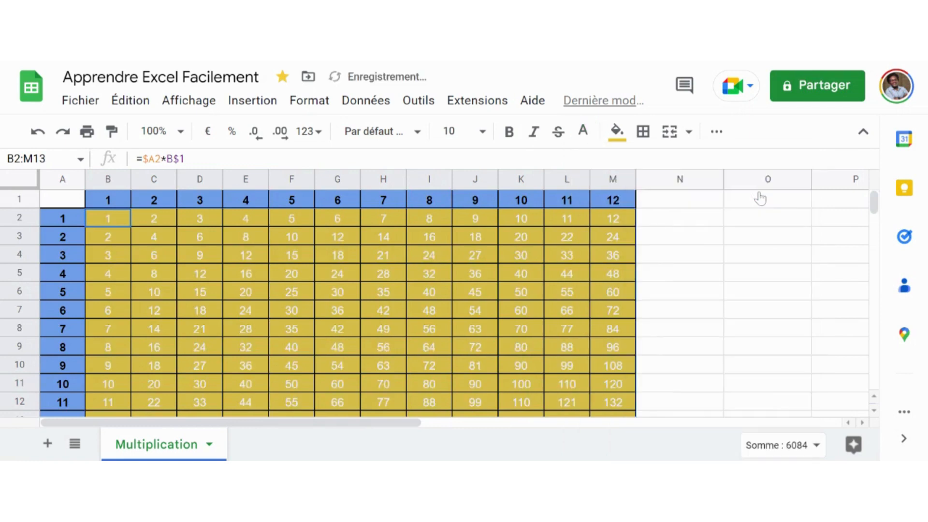
click(583, 132)
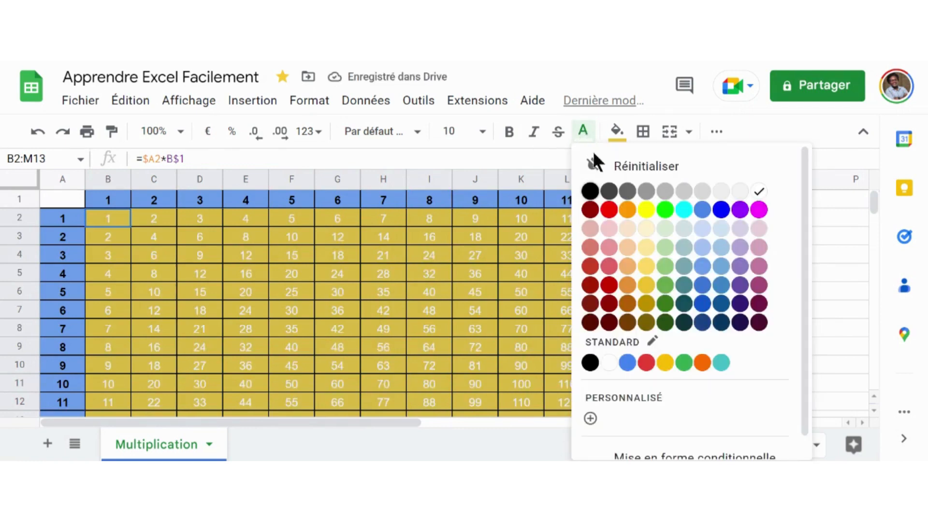
click(590, 191)
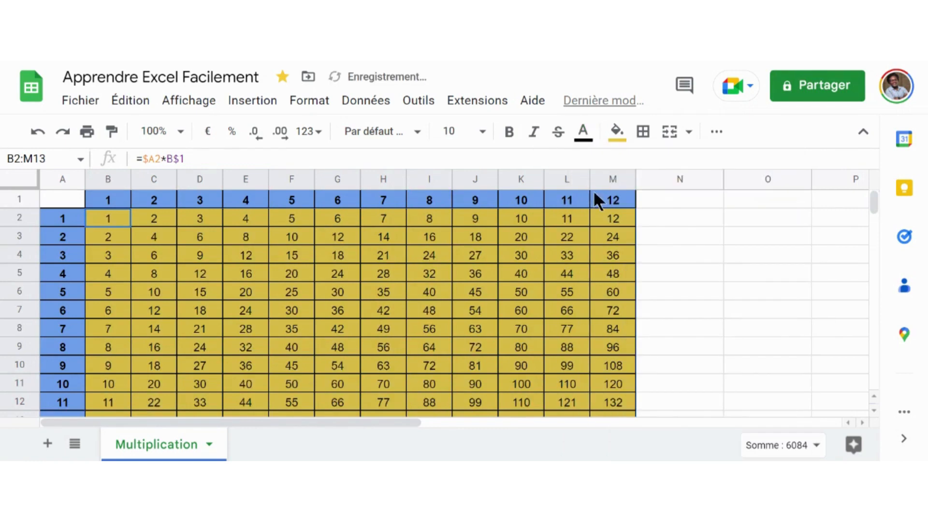
Step: Set the text colour of the whole header row 1 to white
click(20, 195)
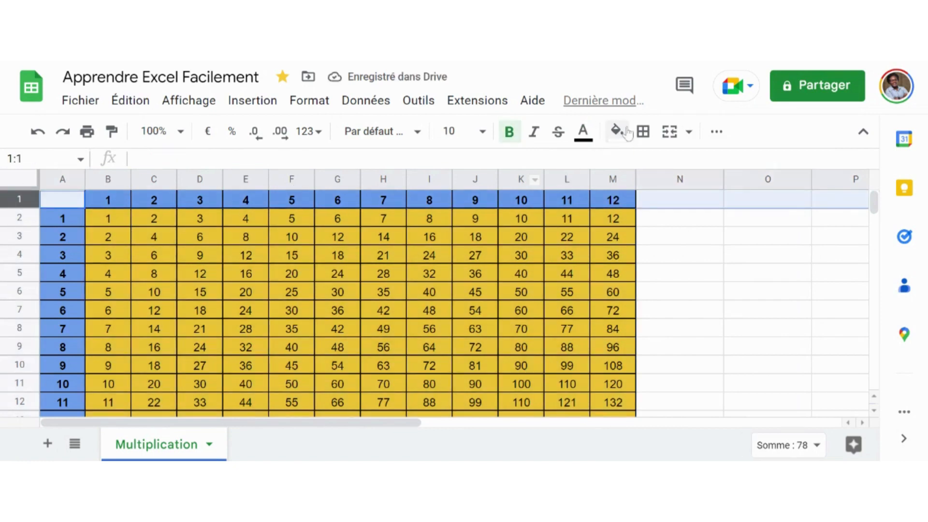
click(583, 131)
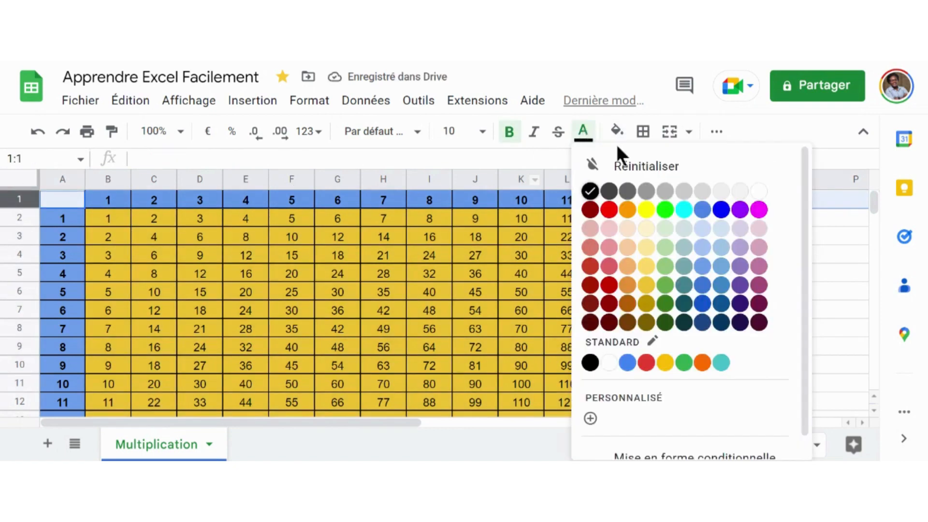
click(757, 191)
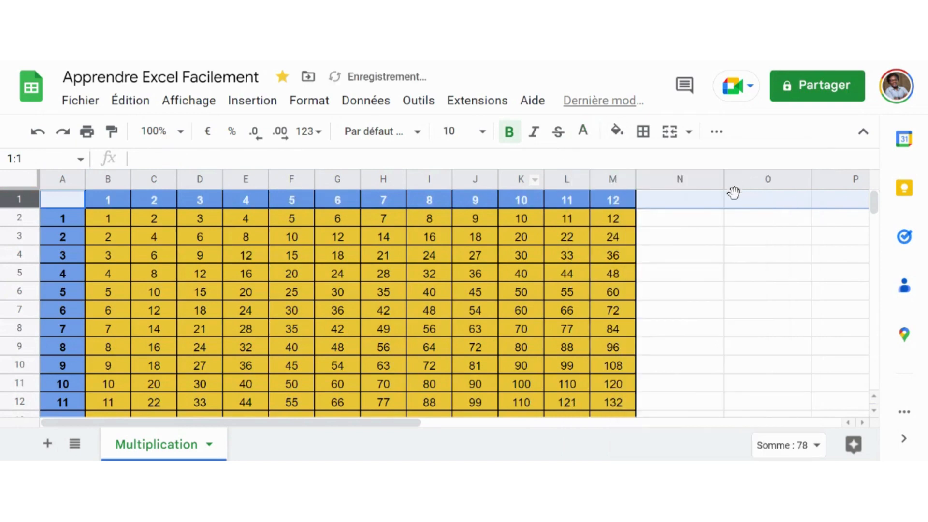
Step: Set the text colour of the whole column A, including its row headers, to white
click(48, 174)
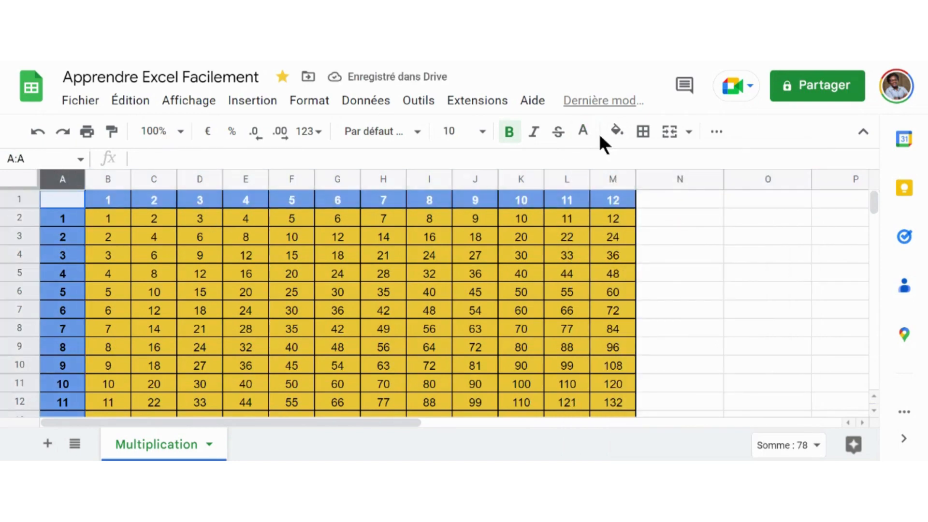
click(583, 131)
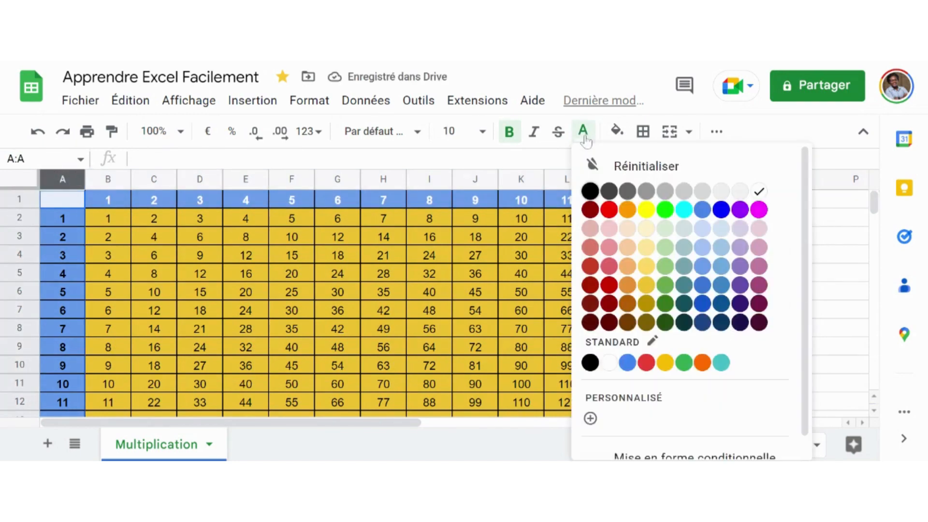
click(760, 191)
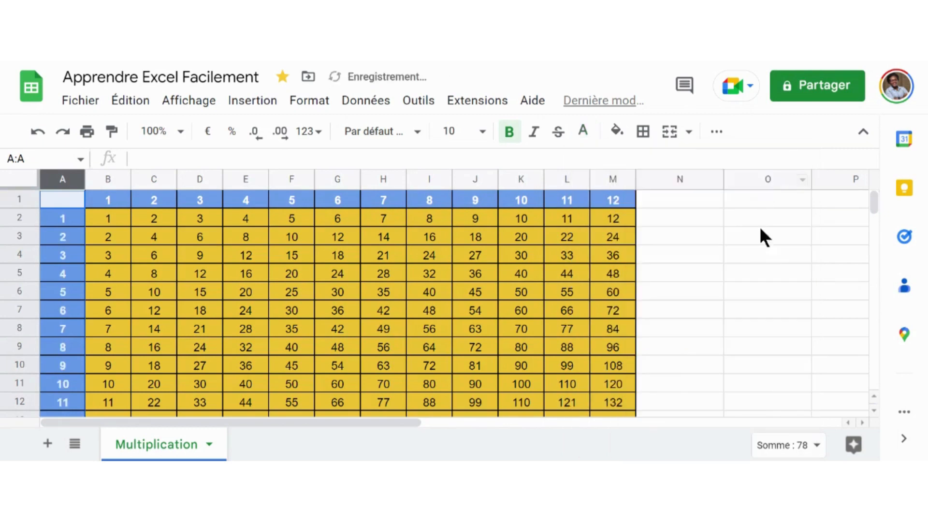
click(745, 253)
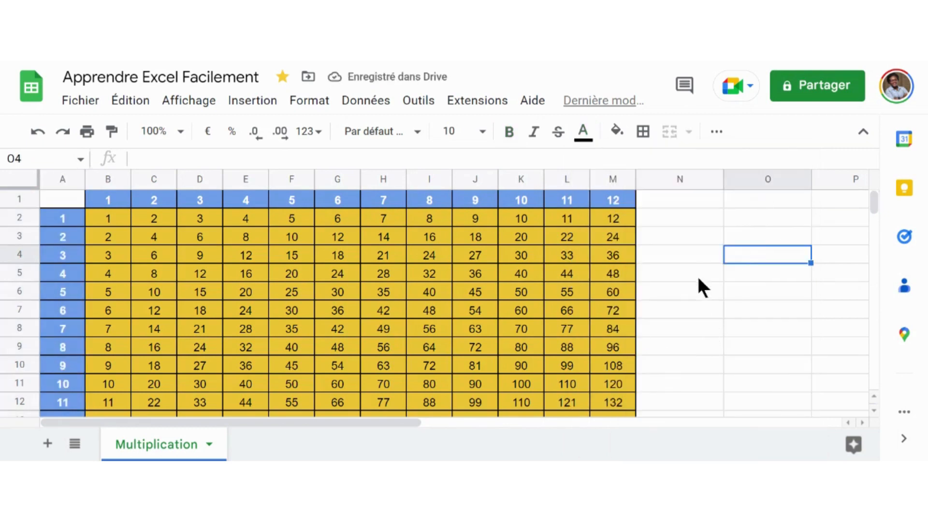
Step: Look over the formatted multiplication table from the header row down to row 13
scroll(696, 285, down, 2)
scroll(617, 339, up, 2)
scroll(610, 343, down, 2)
scroll(610, 343, up, 2)
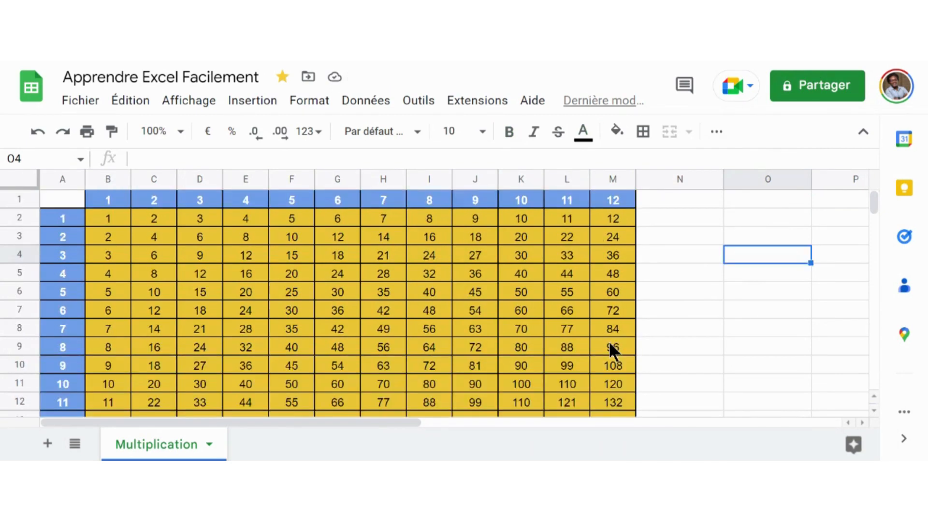
scroll(611, 349, down, 2)
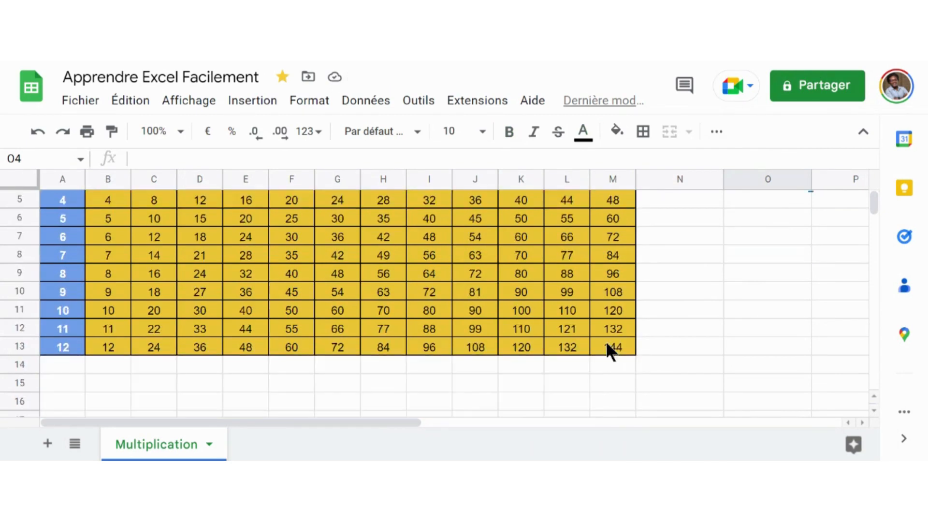
scroll(605, 341, up, 2)
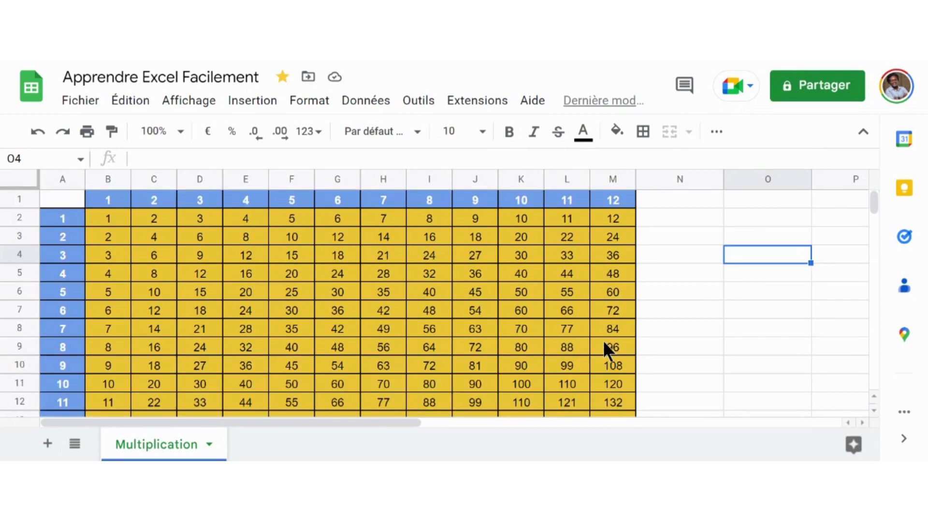